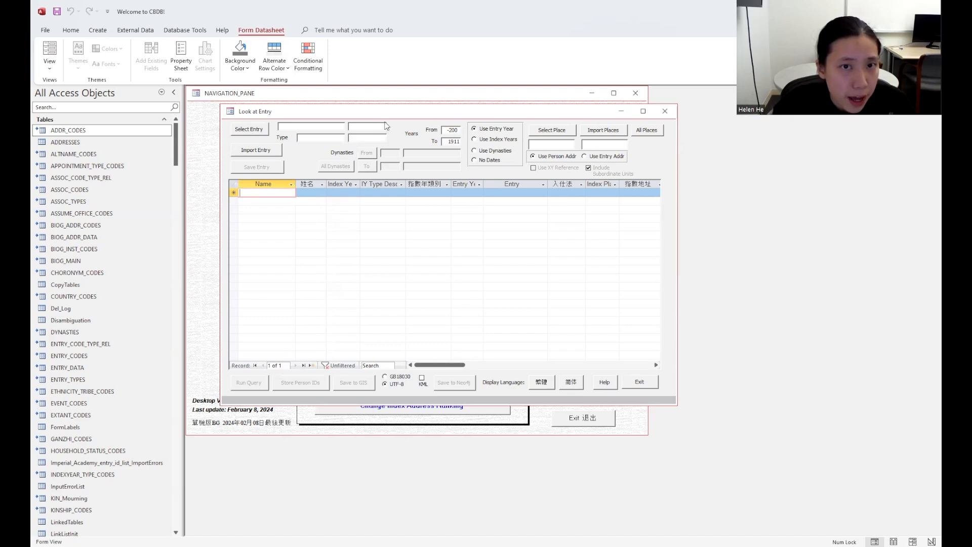
Choose "examination: jinshi (general)" as the entry method from the Jinshi Examinations category under Regular Examination
left_click(245, 129)
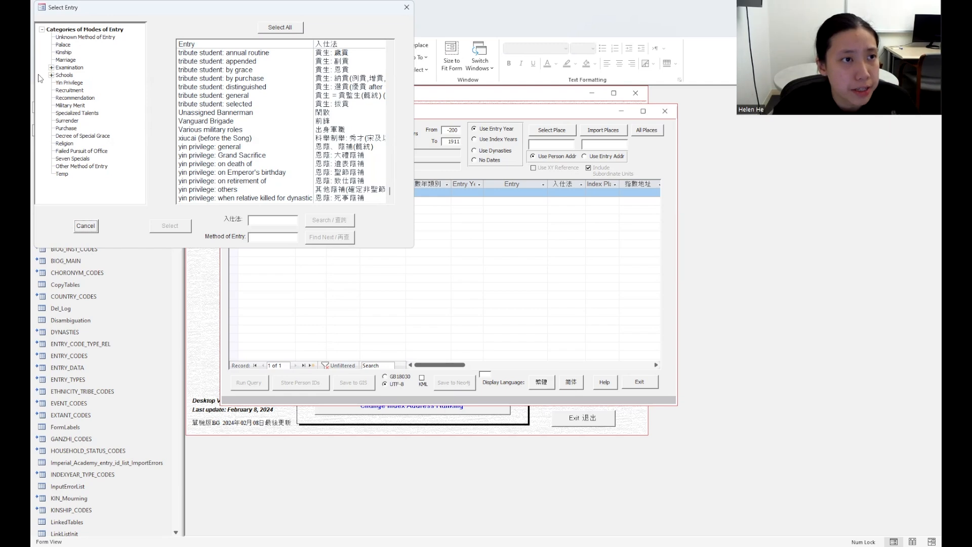
left_click(57, 69)
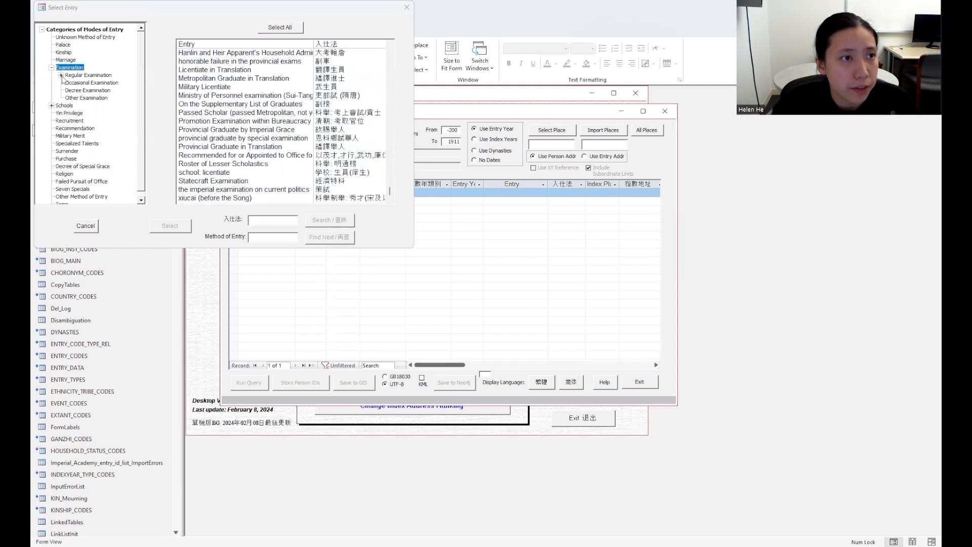
left_click(61, 76)
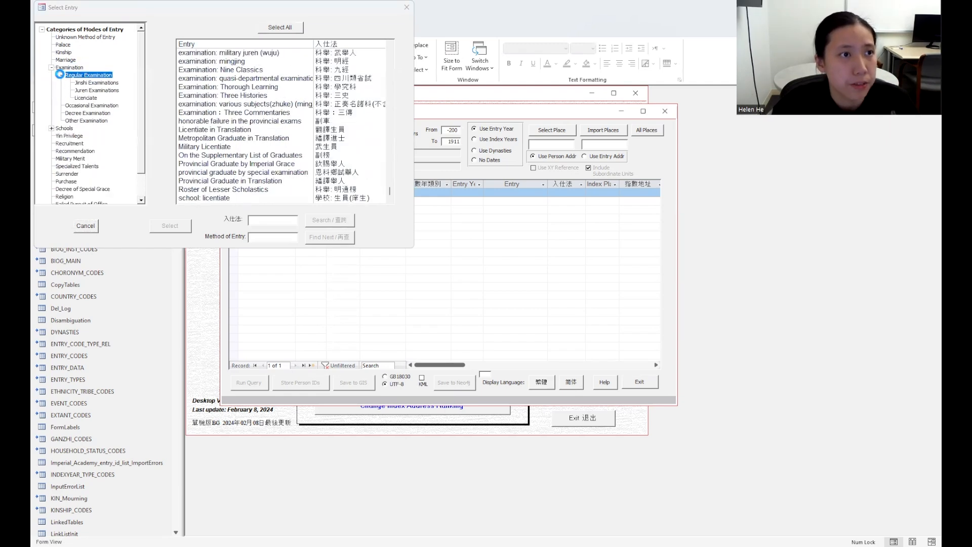
left_click(91, 84)
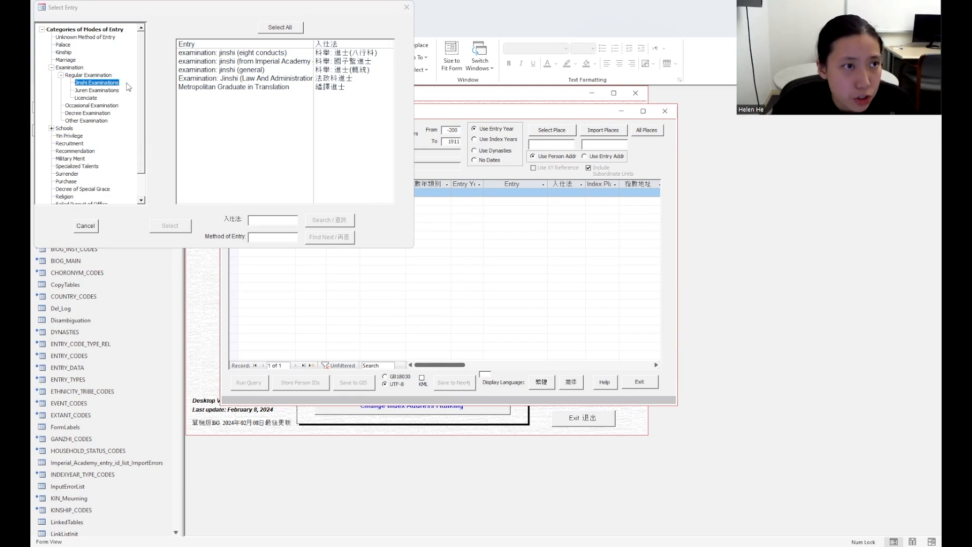
left_click(237, 71)
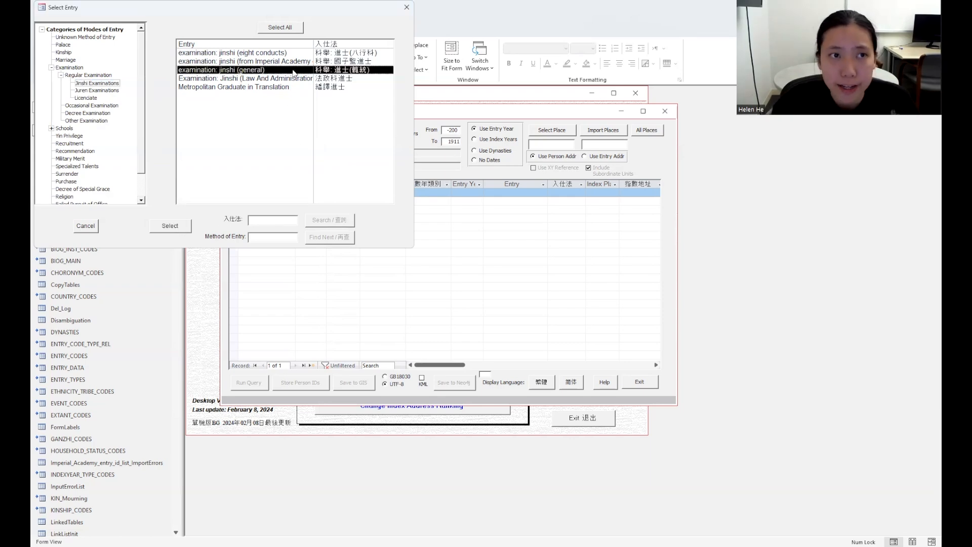
left_click(187, 228)
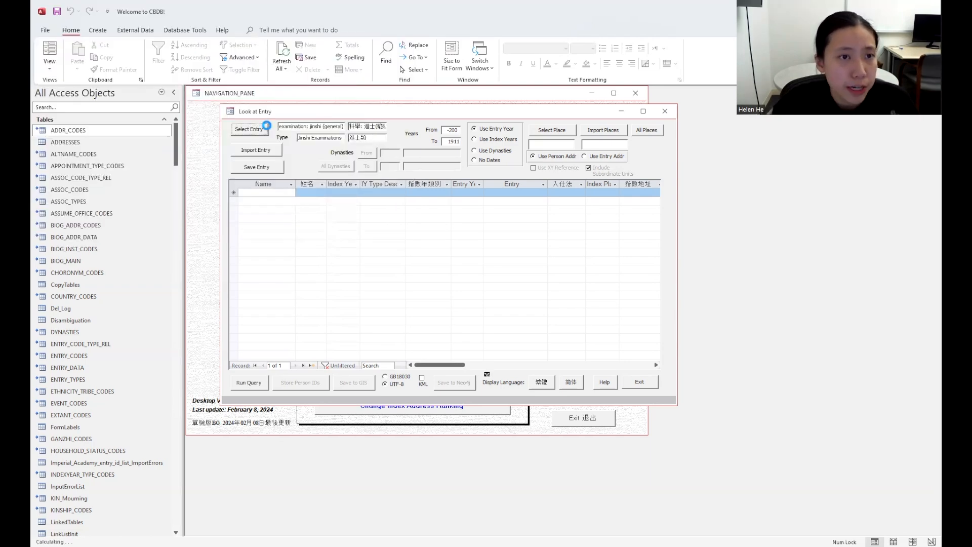
Search the entry methods for "jinshi", advance through the matches to Jinshi Examinations, and select "examination: jinshi (general)"
left_click(263, 129)
left_click(262, 234)
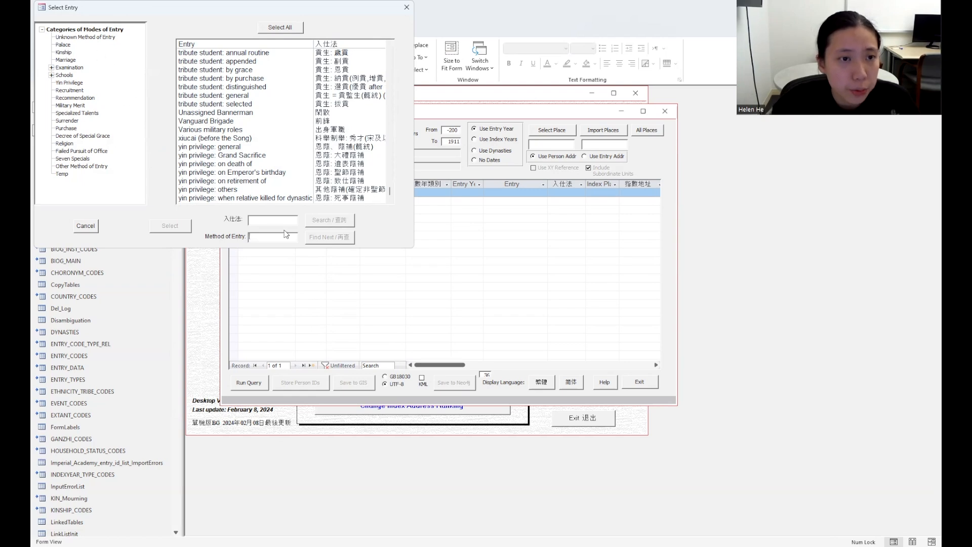
type("jinshi")
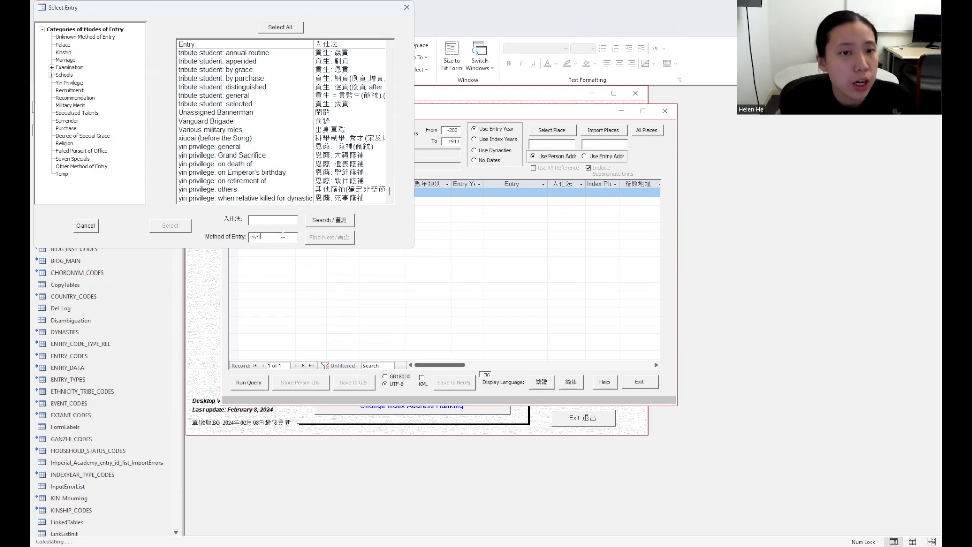
left_click(340, 221)
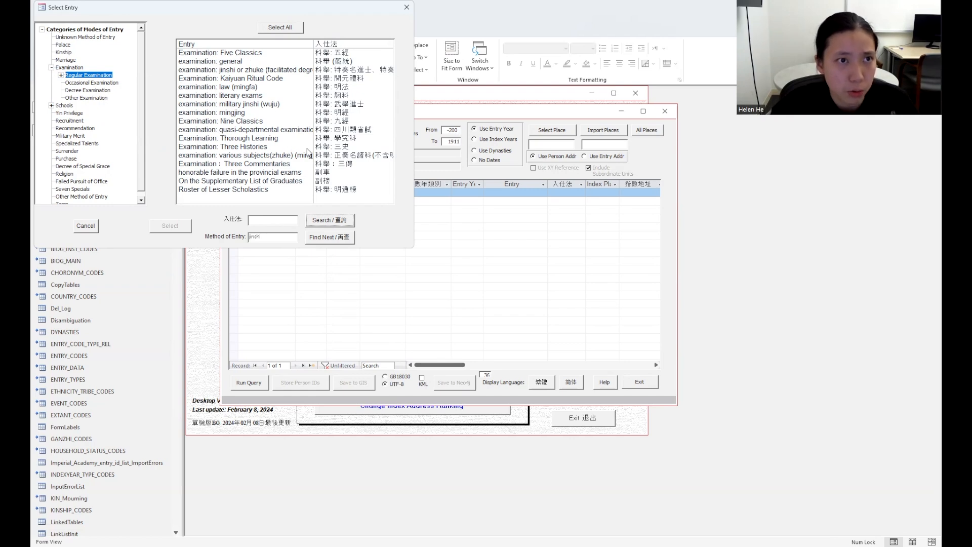
left_click(344, 236)
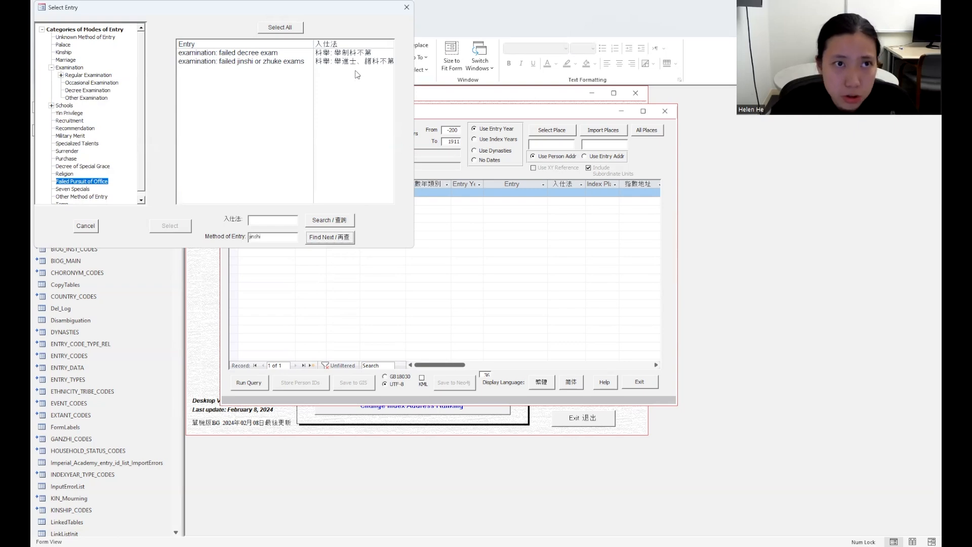
left_click(329, 241)
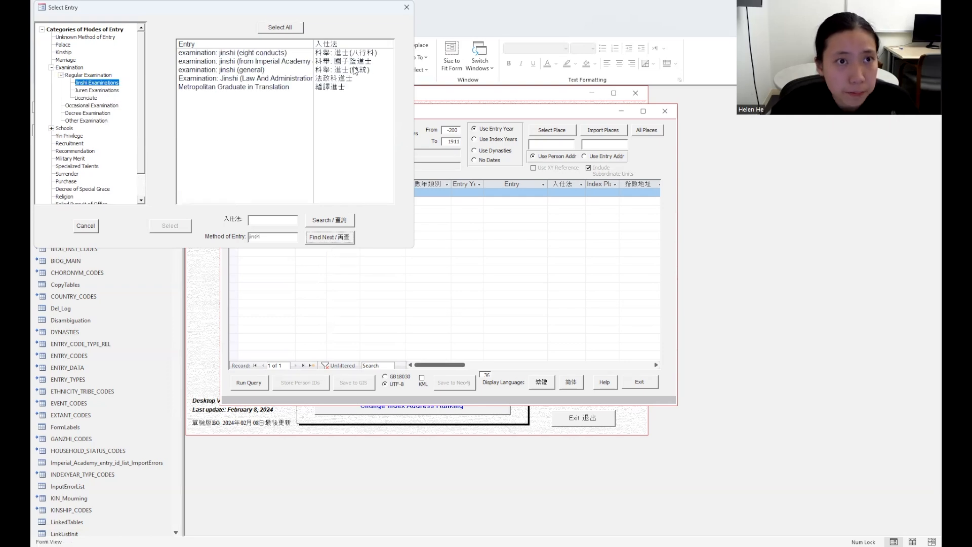
left_click(280, 71)
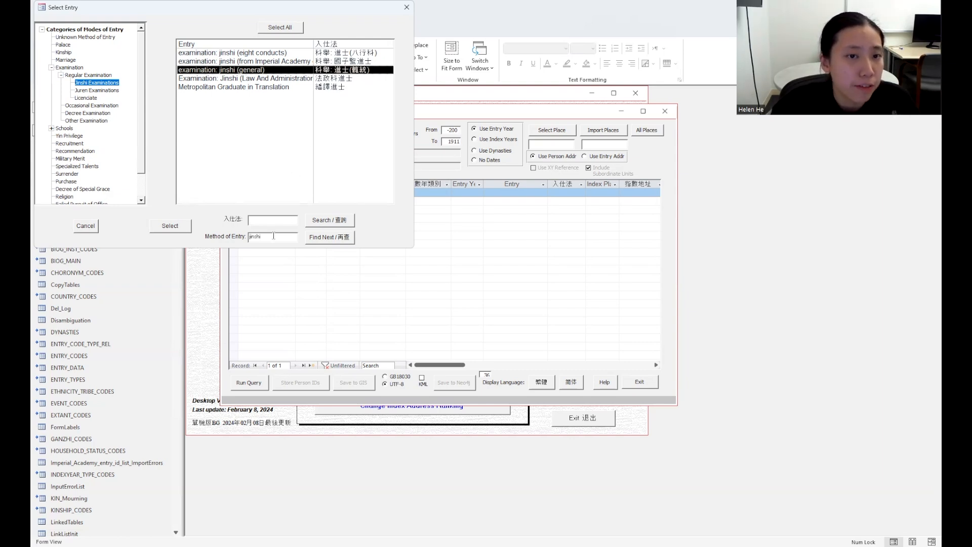
left_click(170, 226)
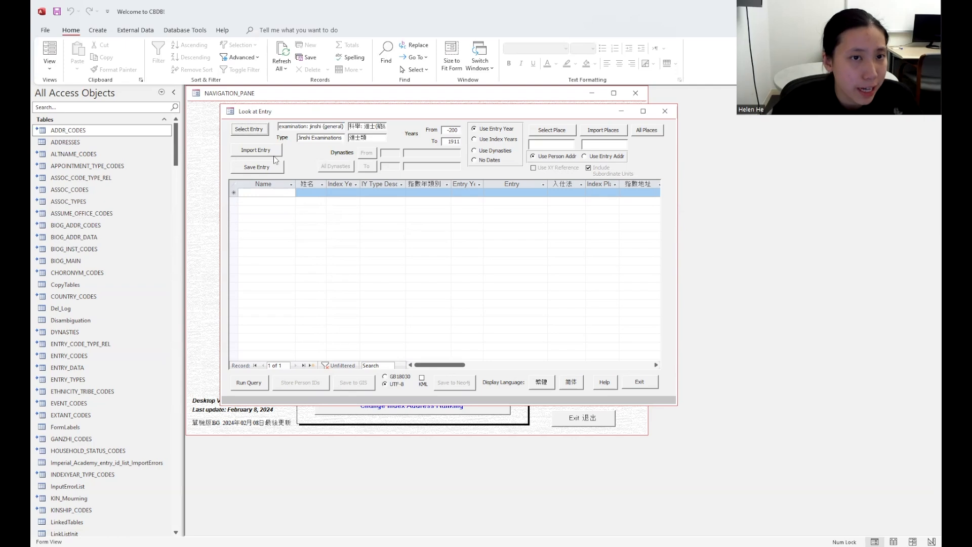
Replace the entry selection with the seven consecutive entries from "tribute student: by purchase" through "Various military roles"
left_click(258, 131)
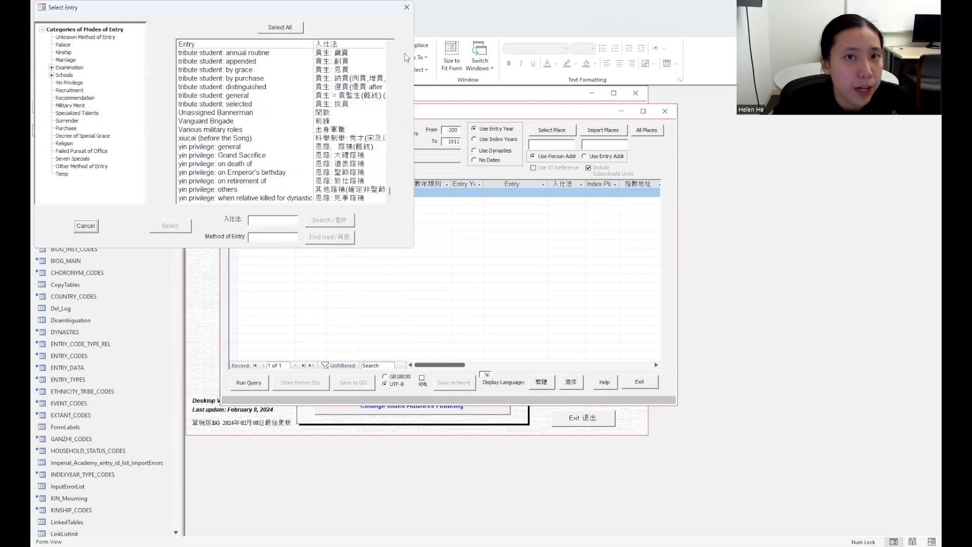
left_click(184, 78)
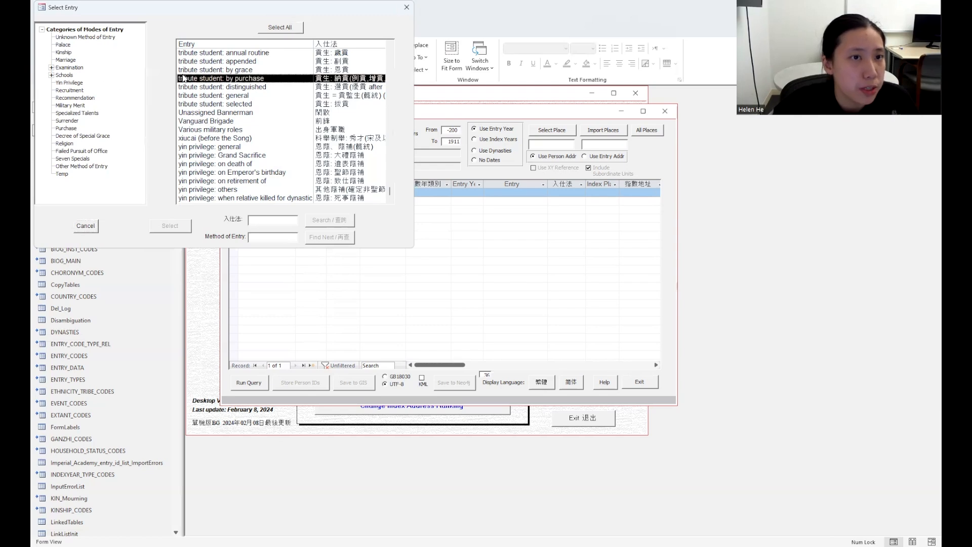
left_click(198, 95, "ctrl")
left_click(205, 87, "ctrl")
left_click(212, 104, "ctrl")
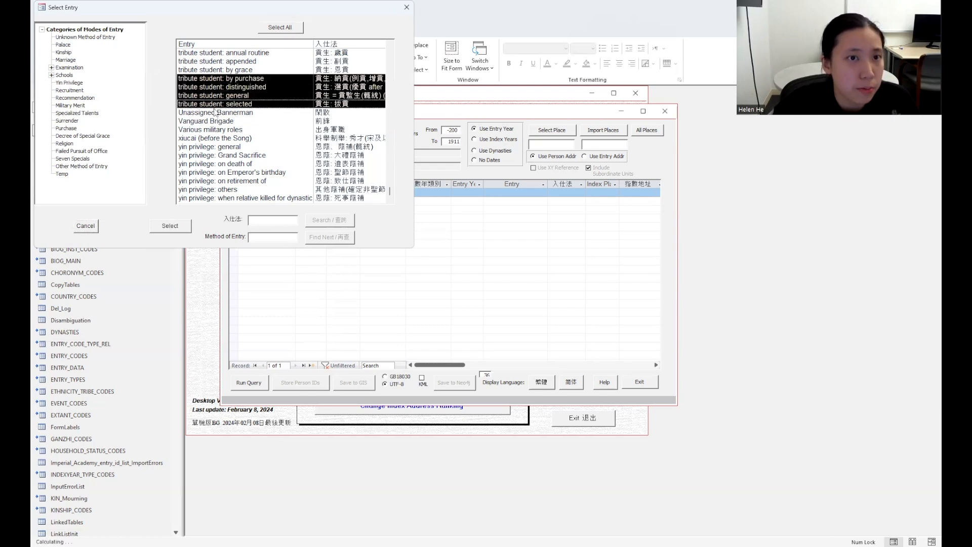
left_click(215, 113, "ctrl")
left_click(222, 122, "ctrl")
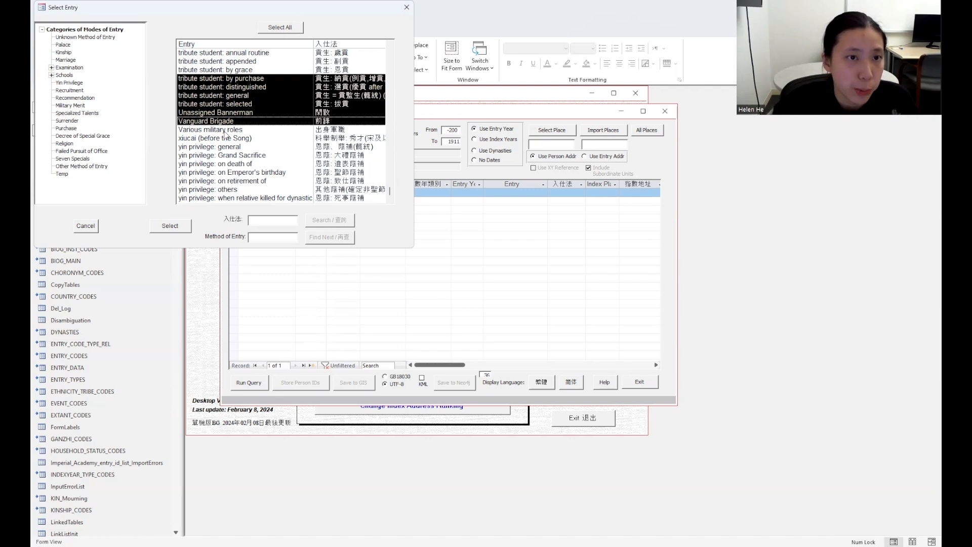
left_click(224, 130, "ctrl")
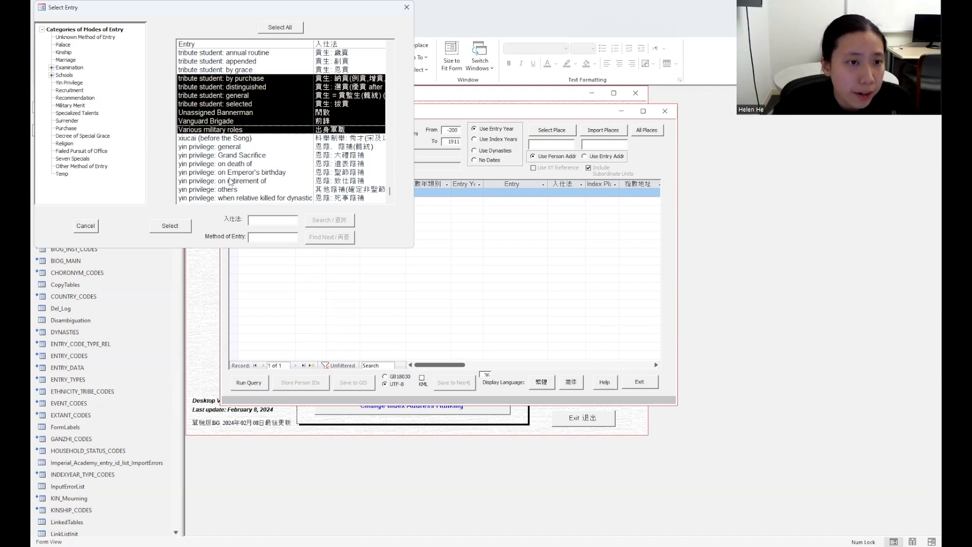
left_click(176, 230)
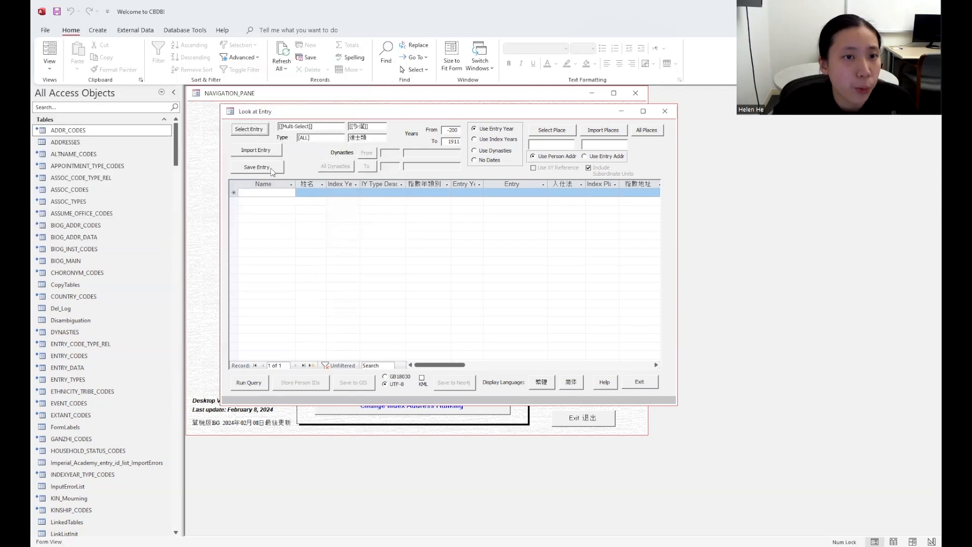
Save the selected entries as a file named entry_id_list in the Documents folder
left_click(273, 172)
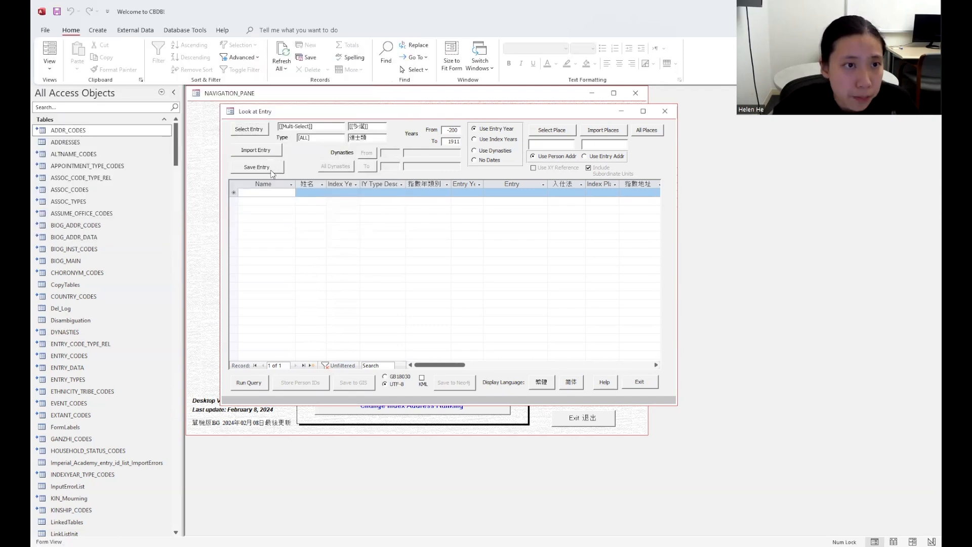
type("entry_id_list")
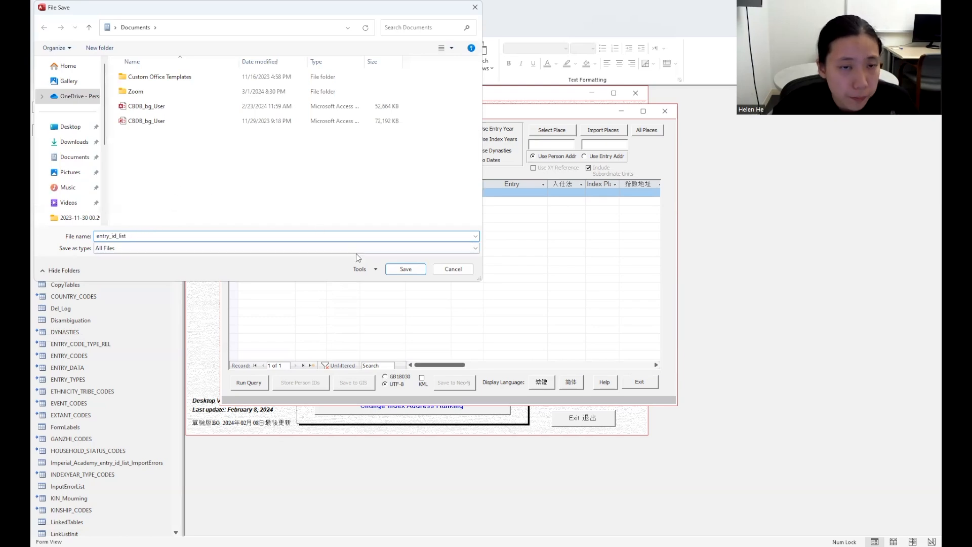
left_click(403, 271)
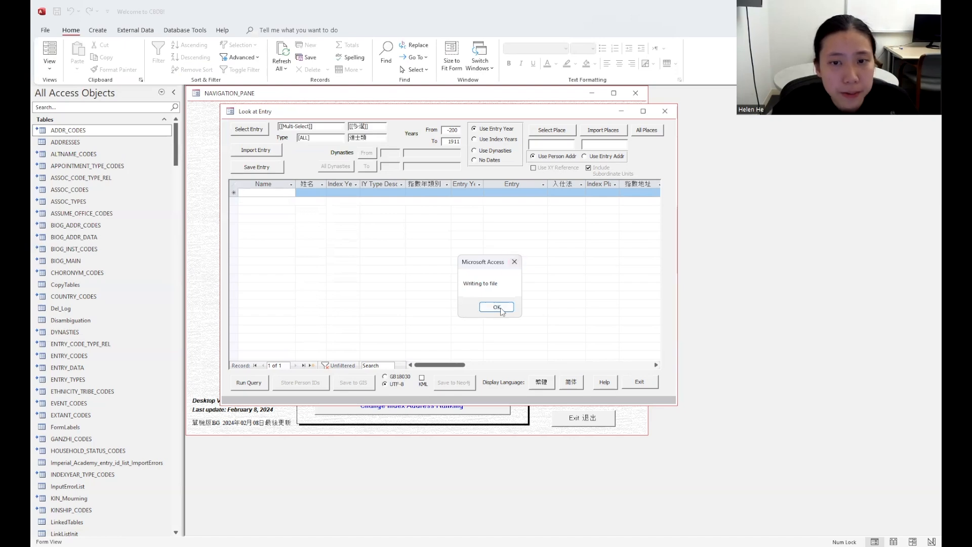
left_click(496, 307)
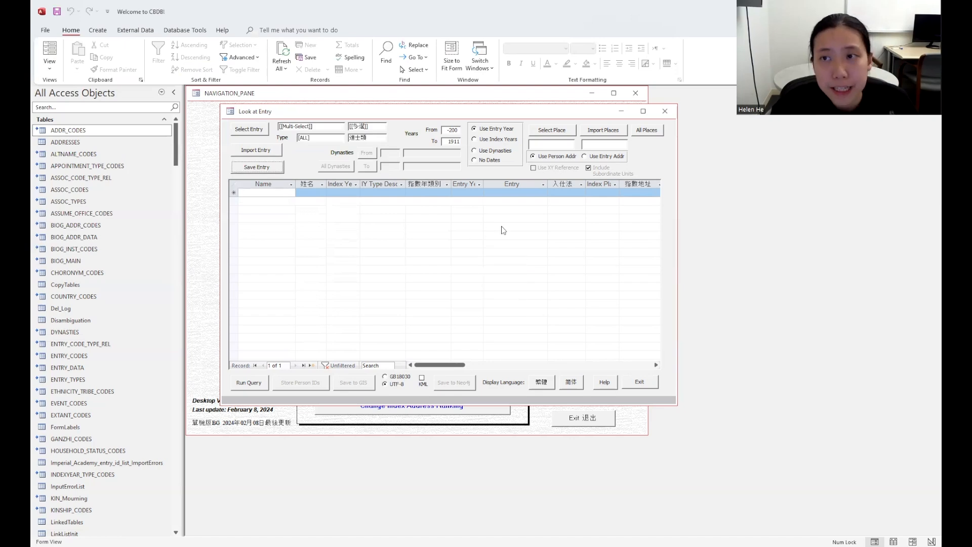
Import the entry_id_list text file from Documents as the entry selection
left_click(250, 152)
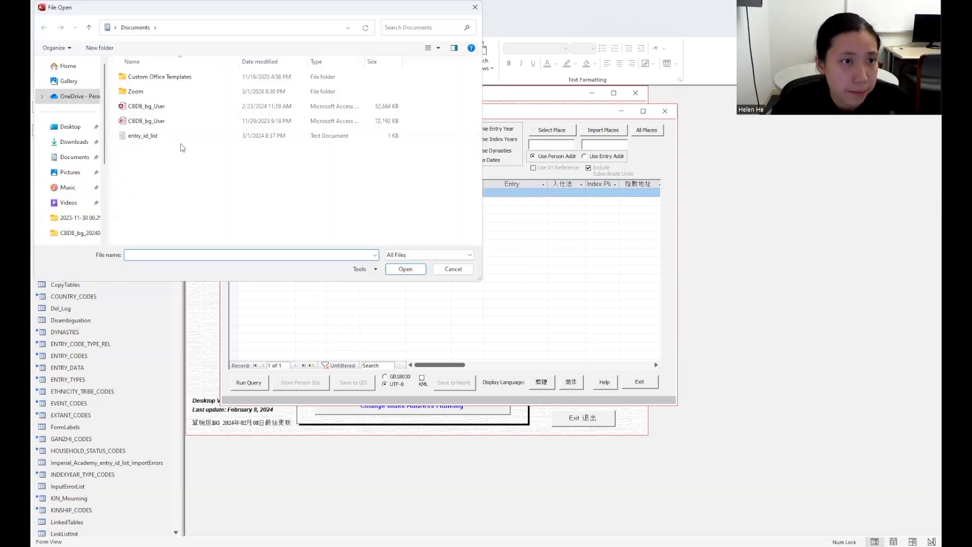
left_click(180, 136)
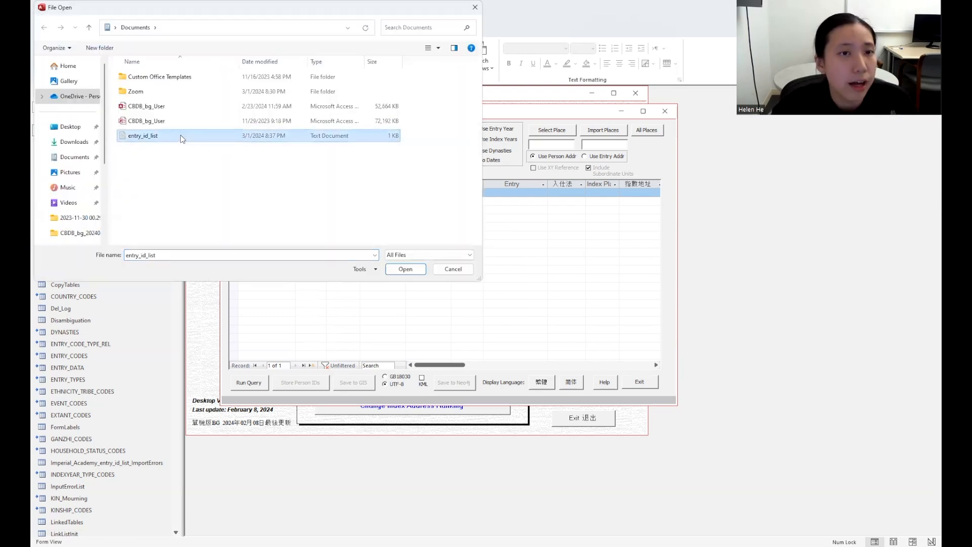
double_click(180, 134)
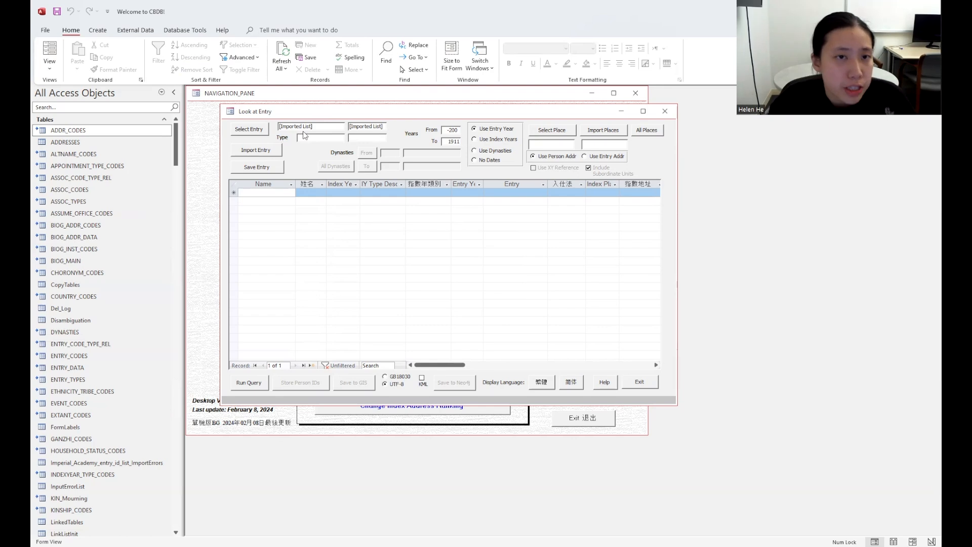
Replace the imported entry list with "examination: jinshi (general)" from the Jinshi Examinations category
left_click(255, 130)
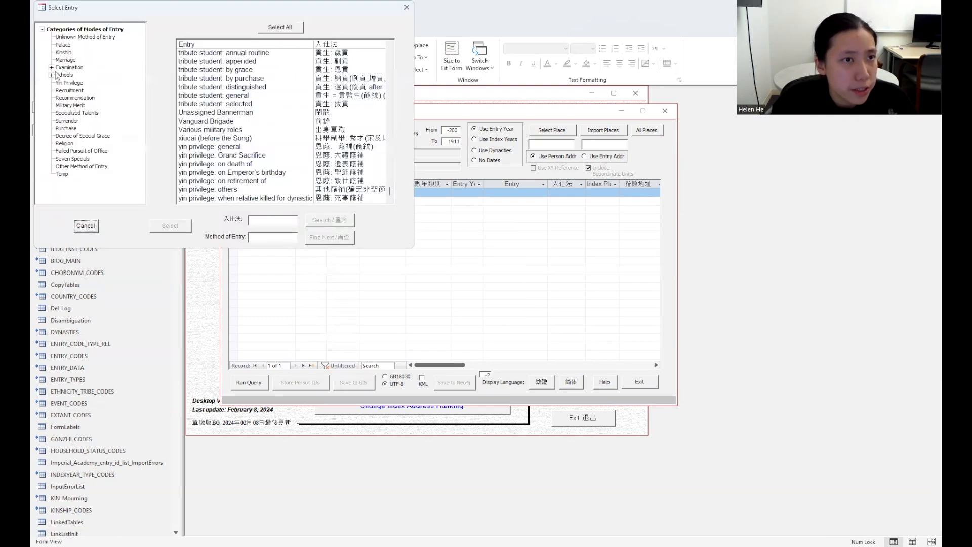
left_click(64, 69)
left_click(61, 75)
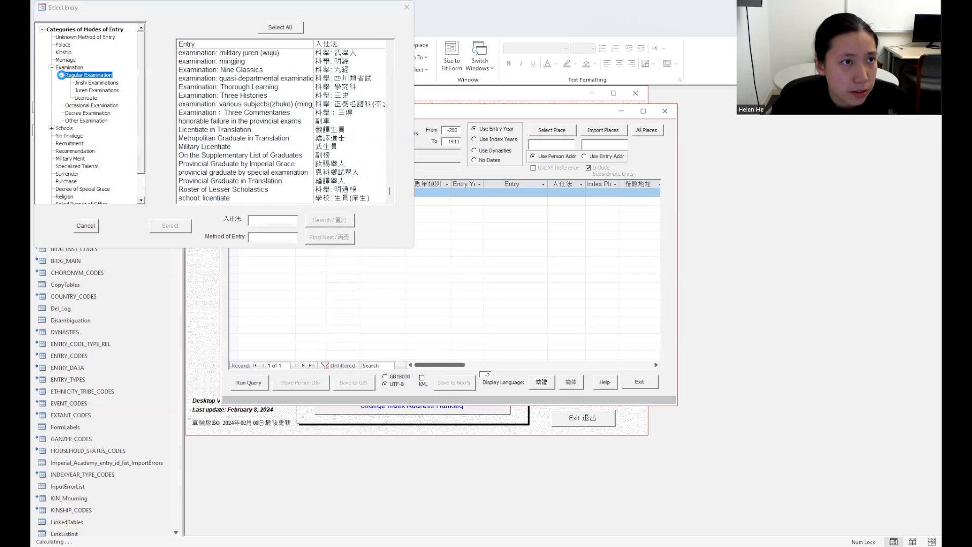
left_click(81, 83)
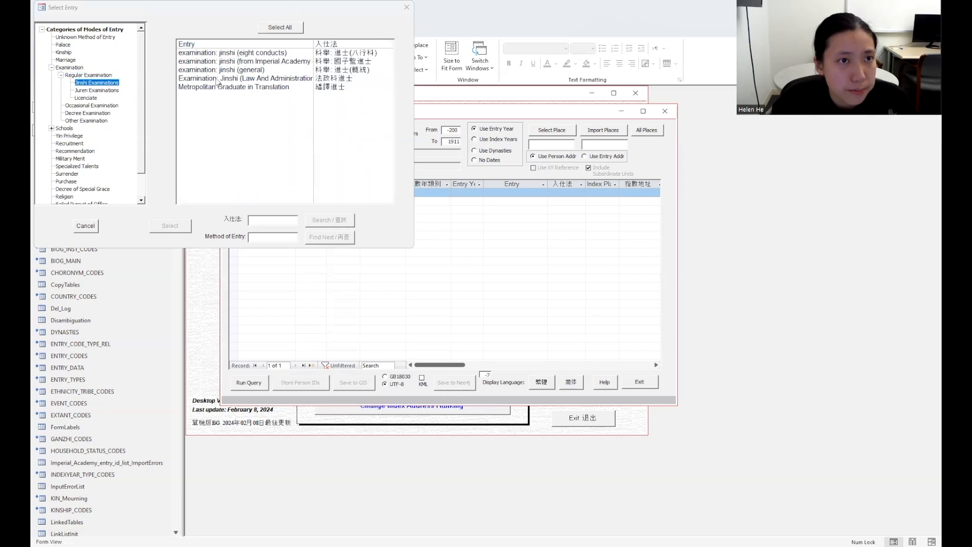
left_click(181, 220)
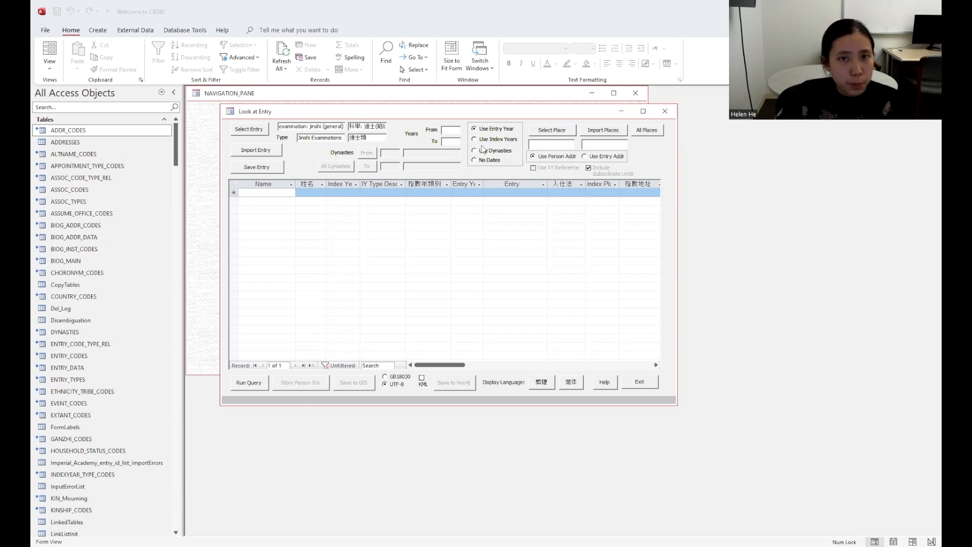
Set the query's year range from 1550 to 1599 and base it on index years
left_click(458, 129)
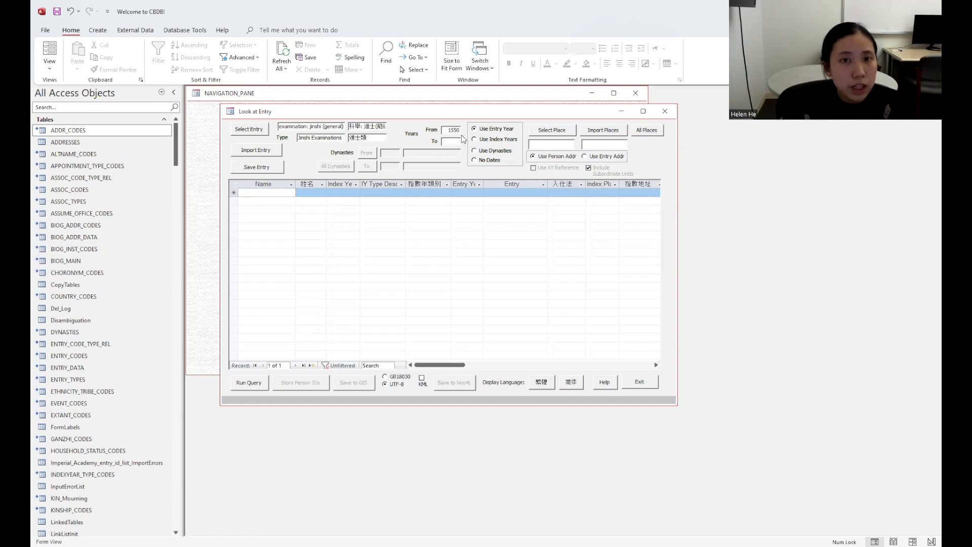
left_click(455, 141)
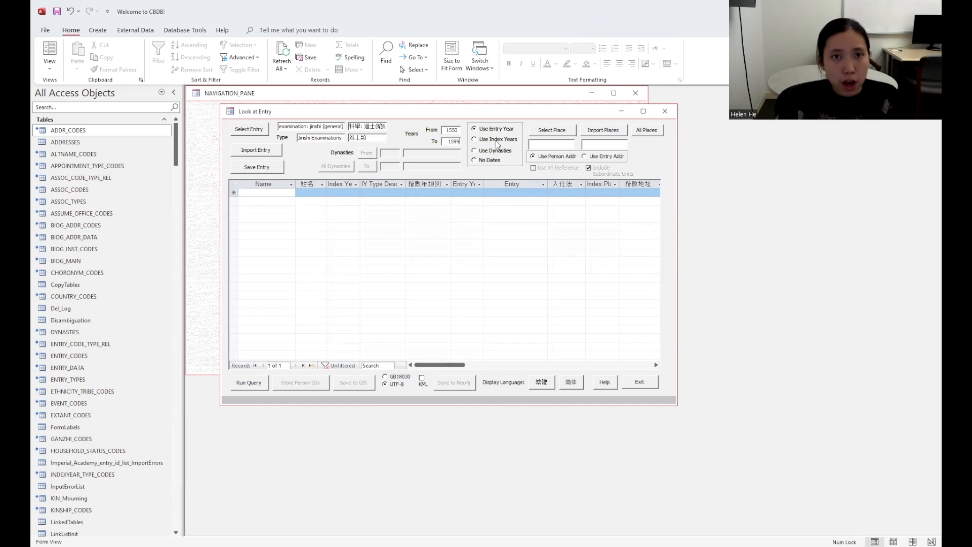
left_click(498, 140)
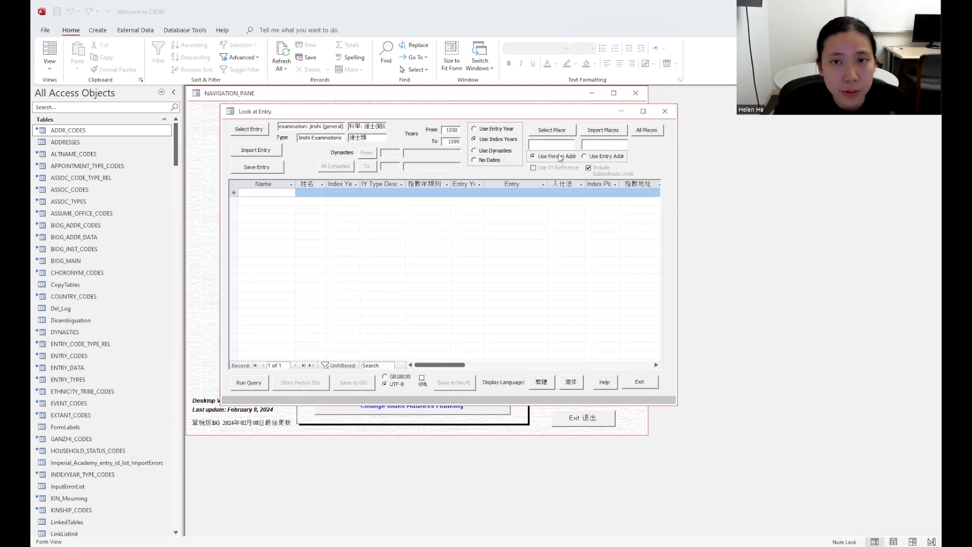
Try the place filter with entry addresses and return it to person addresses
left_click(585, 157)
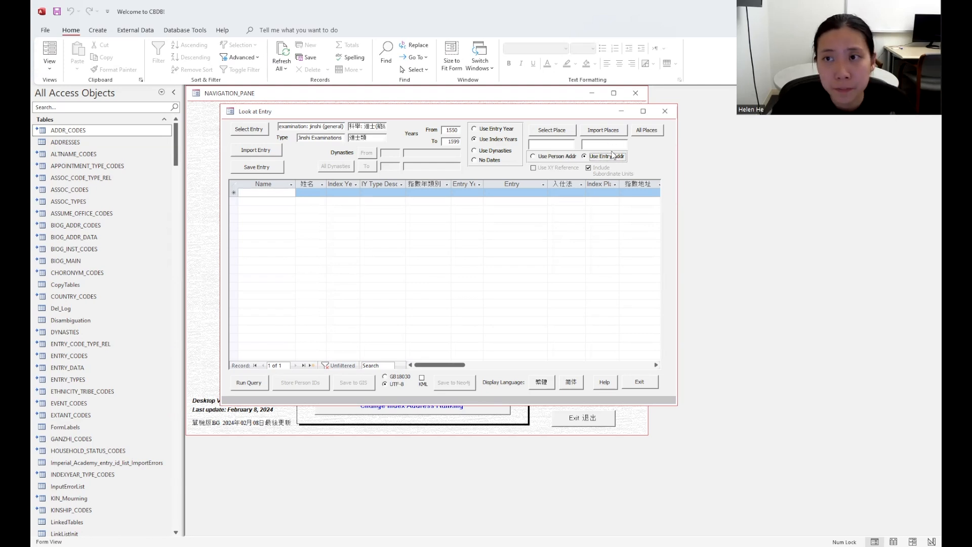
left_click(556, 158)
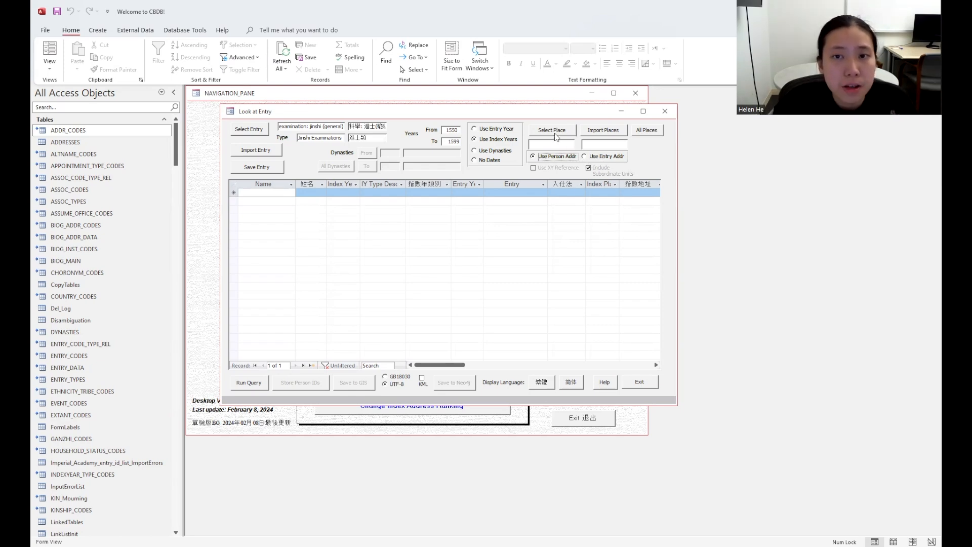
Base the place filter on entry addresses and select the Kunshan Xian of 1368–1643 under Suzhou Fu, found by filtering for "kunshan"
left_click(586, 157)
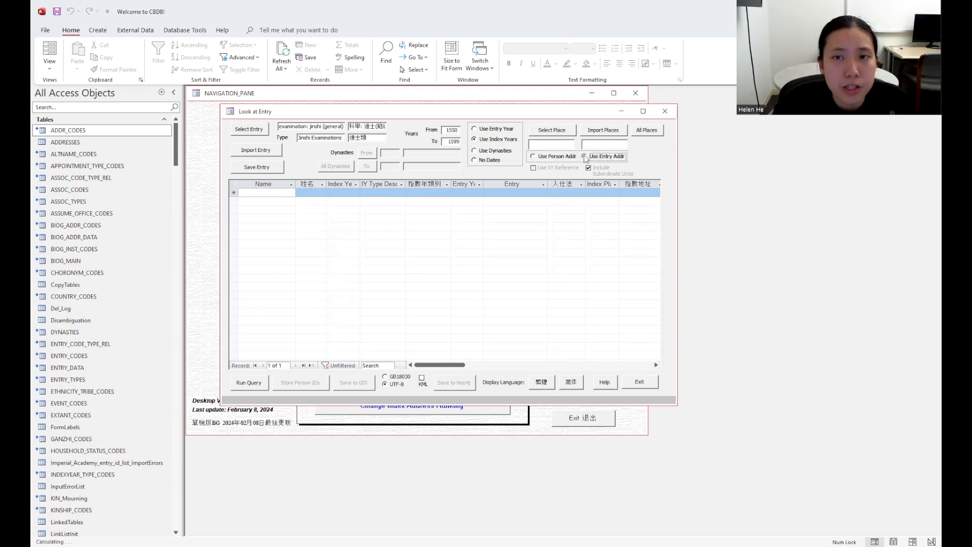
left_click(551, 131)
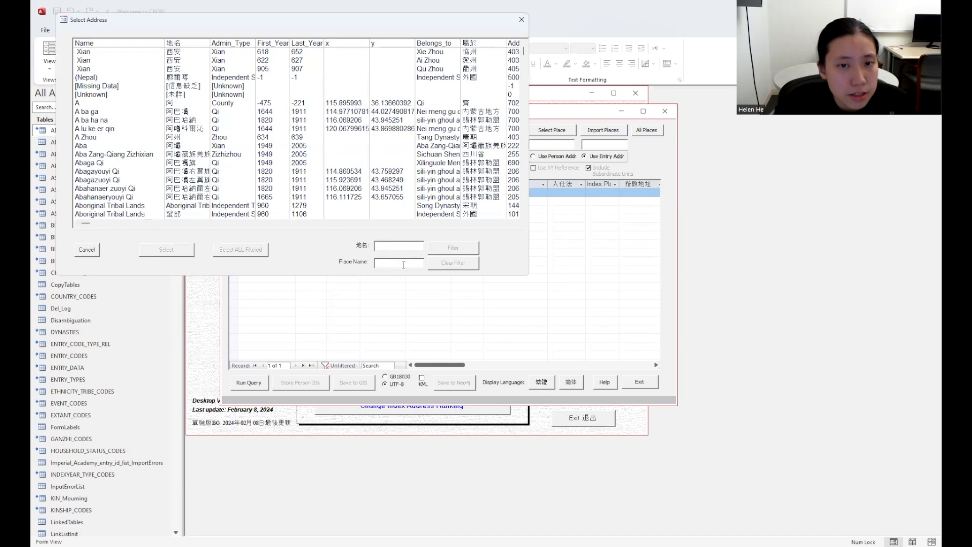
type("kunshan")
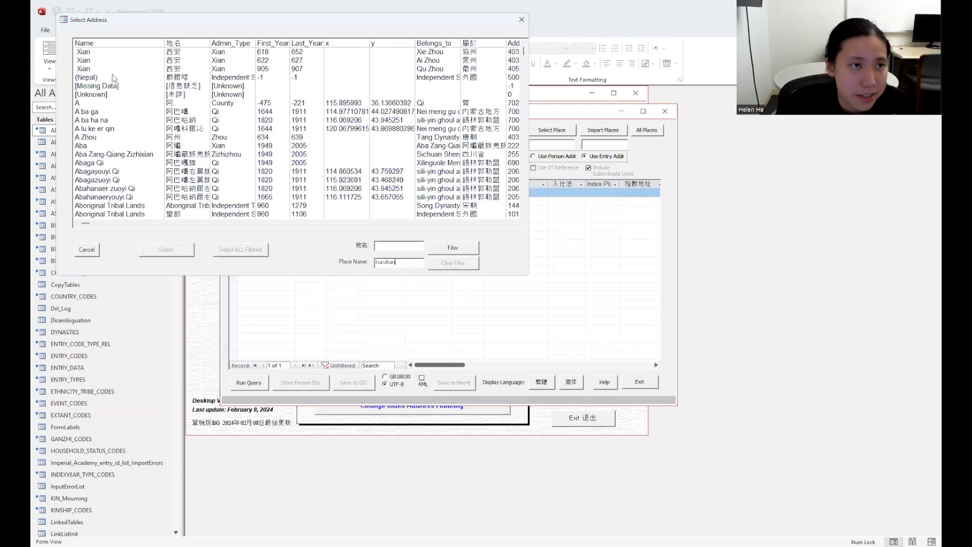
left_click(441, 250)
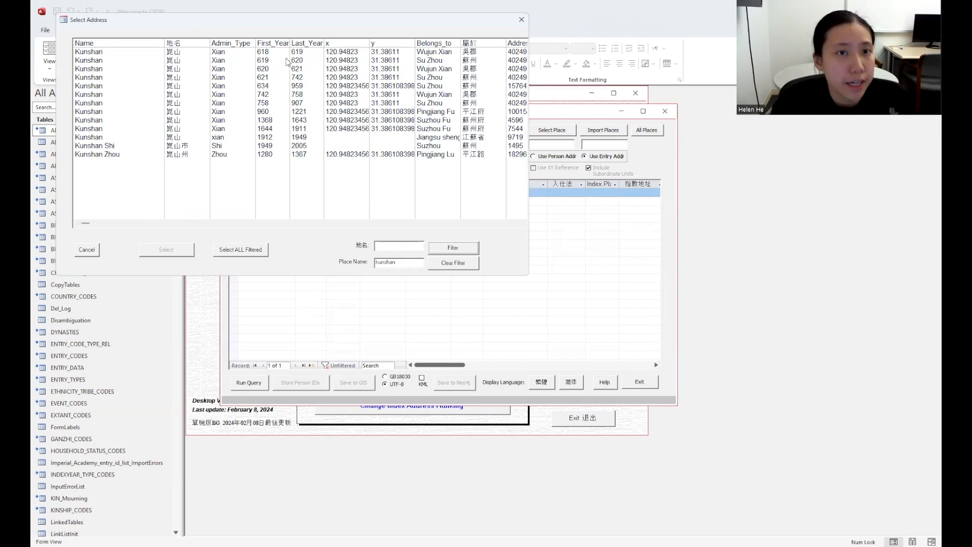
left_click(270, 122)
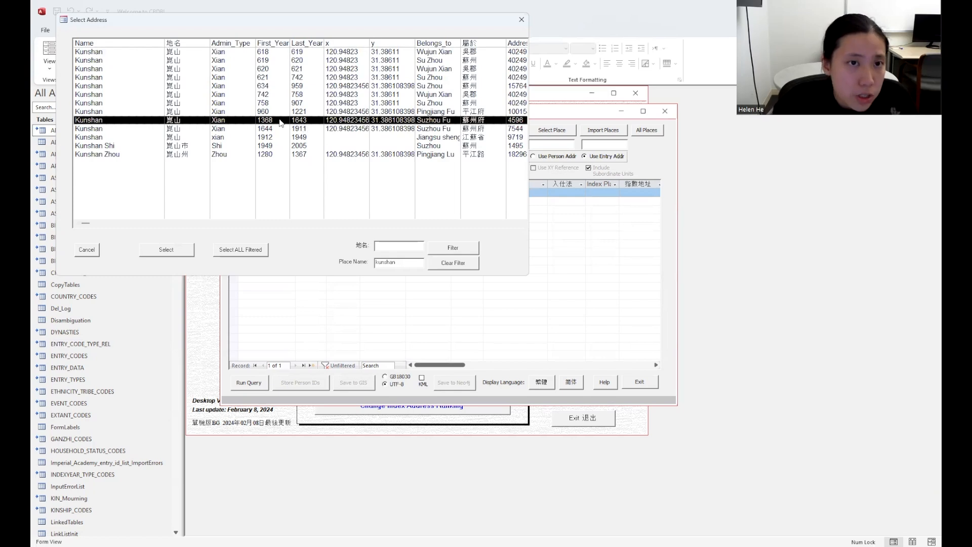
left_click(165, 254)
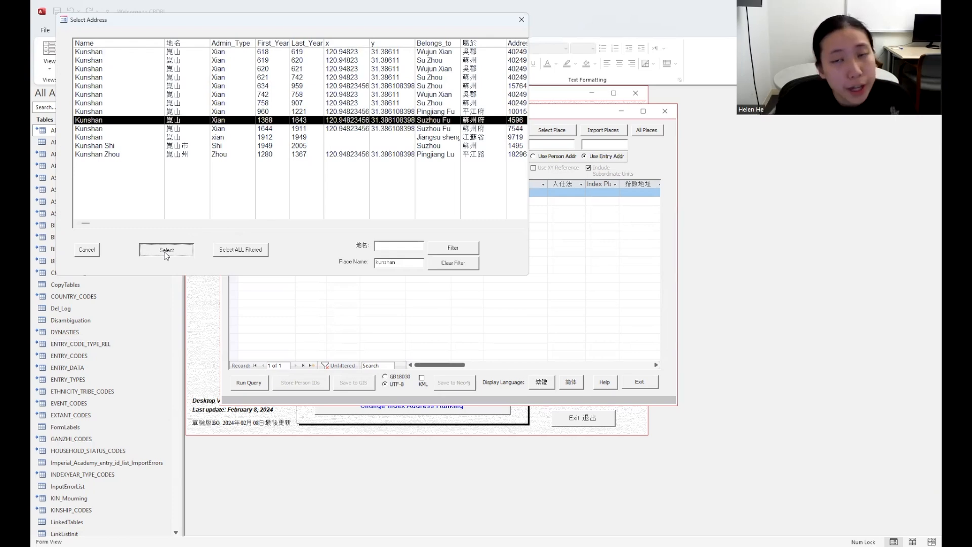
left_click(166, 251)
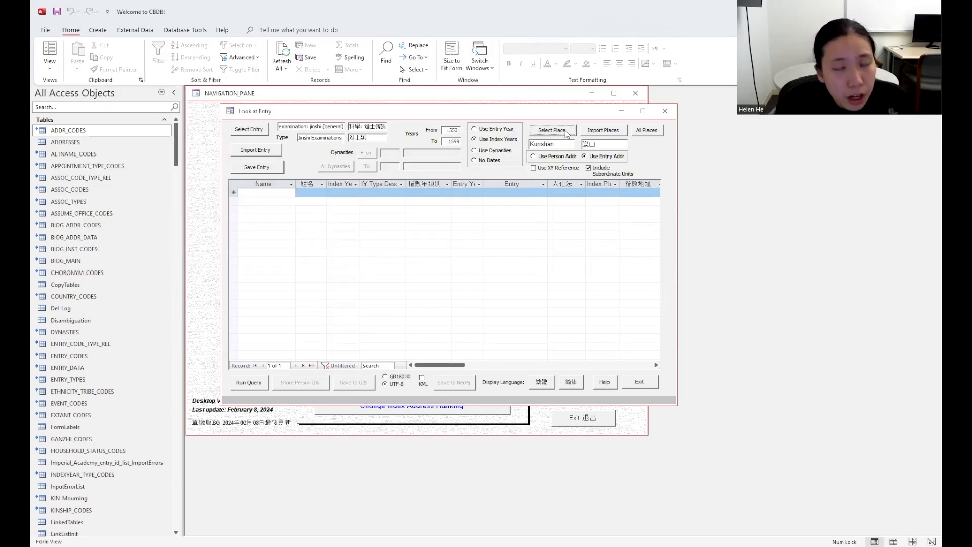
Filter the address list by the place name "kunshan" again and select all filtered places for the query
left_click(566, 132)
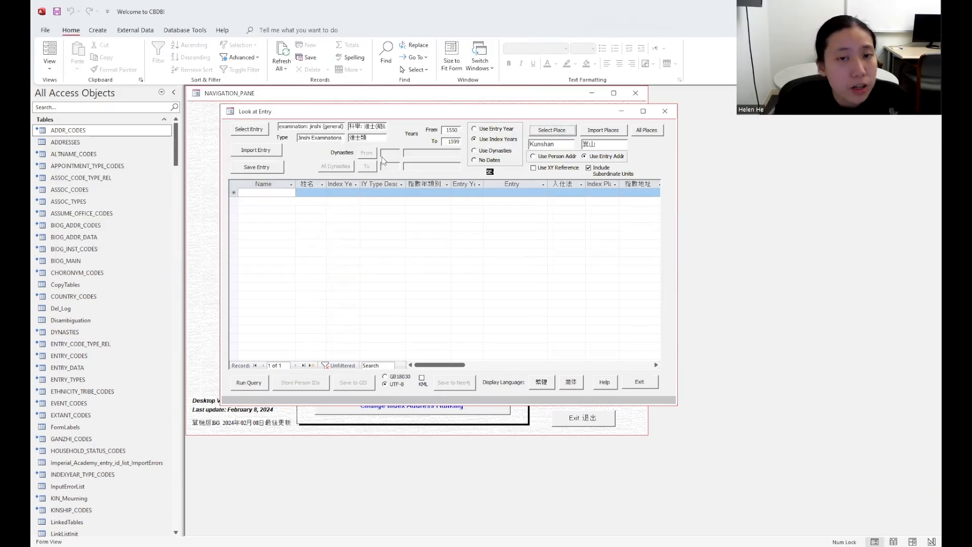
left_click(382, 262)
type("kunshan")
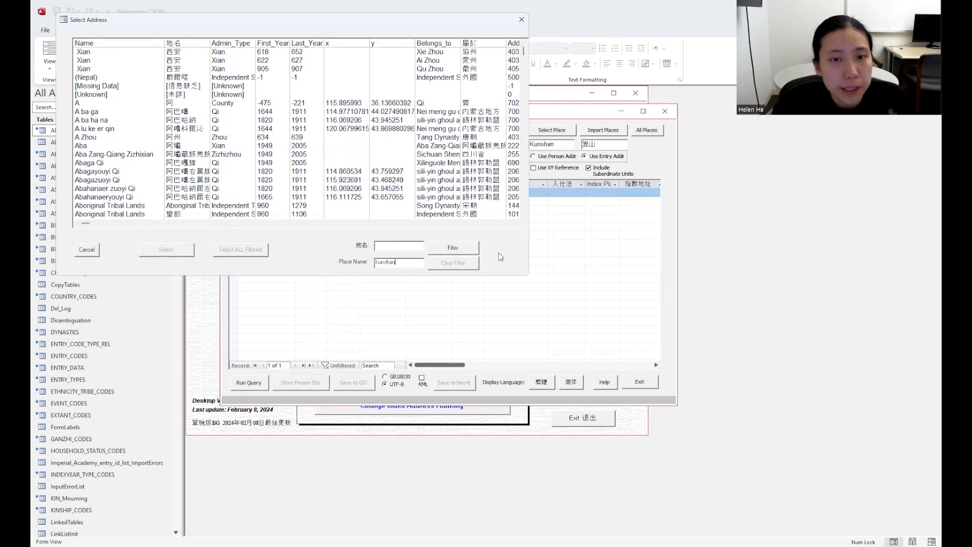
left_click(471, 251)
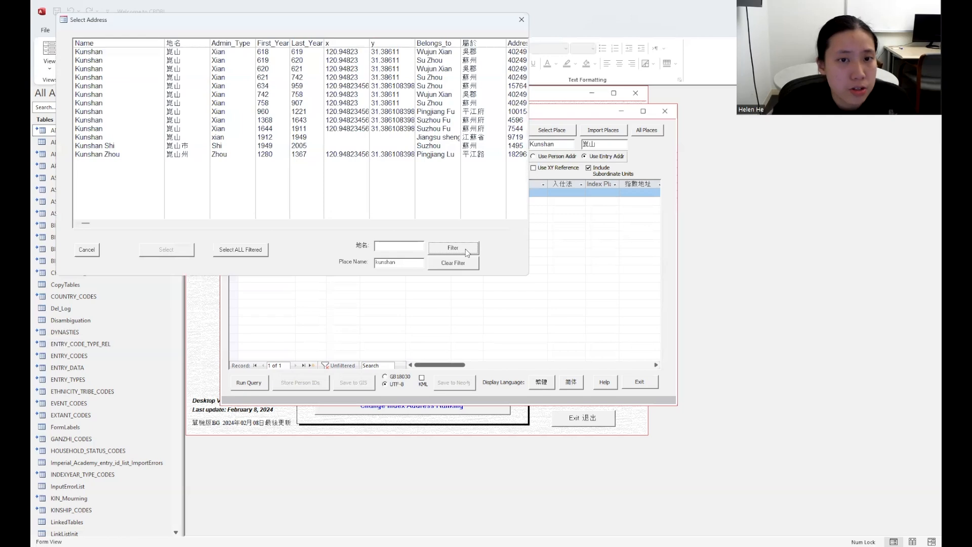
left_click(249, 253)
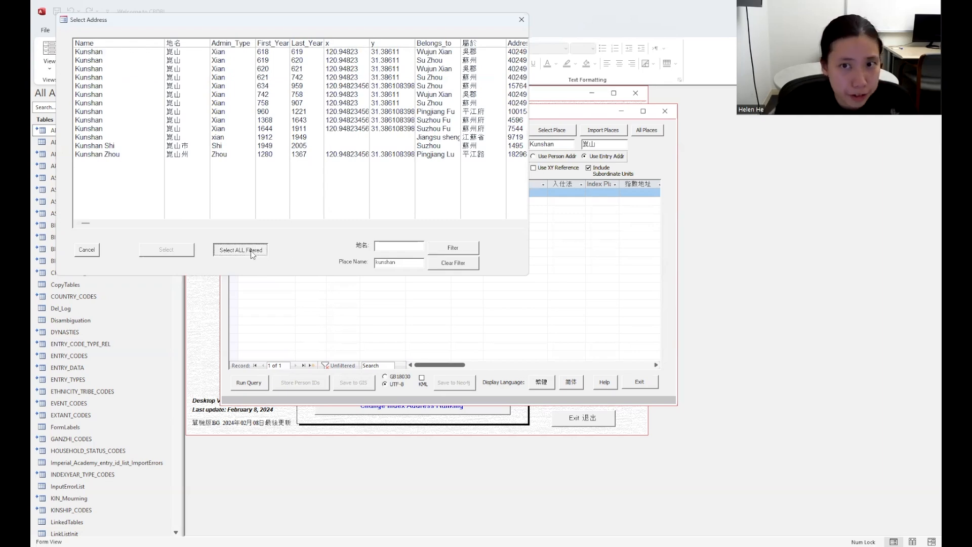
Replace the place selection with only the Kunshan record dated 1368–1643, filtering the address list by "kunshan"
left_click(553, 130)
left_click(399, 263)
type("kunshan")
left_click(437, 249)
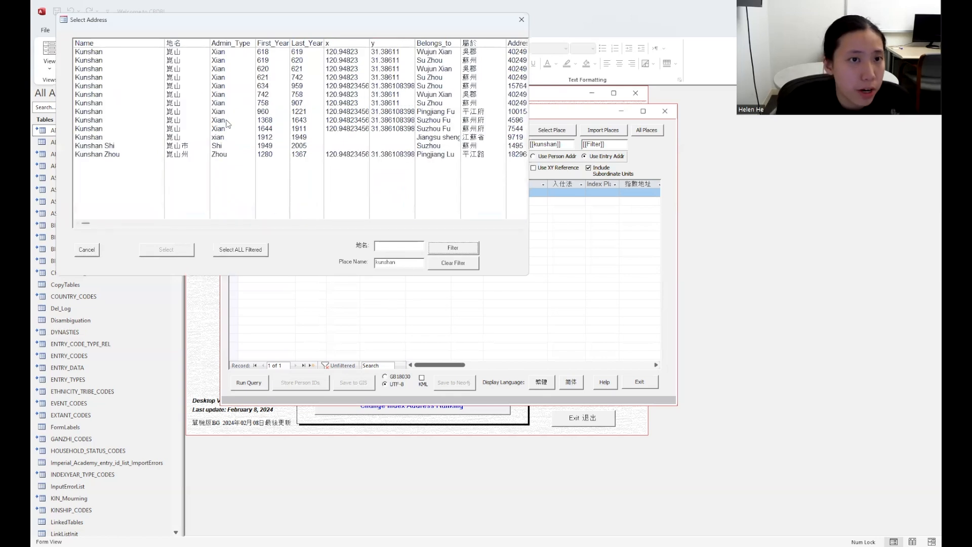
left_click(257, 120)
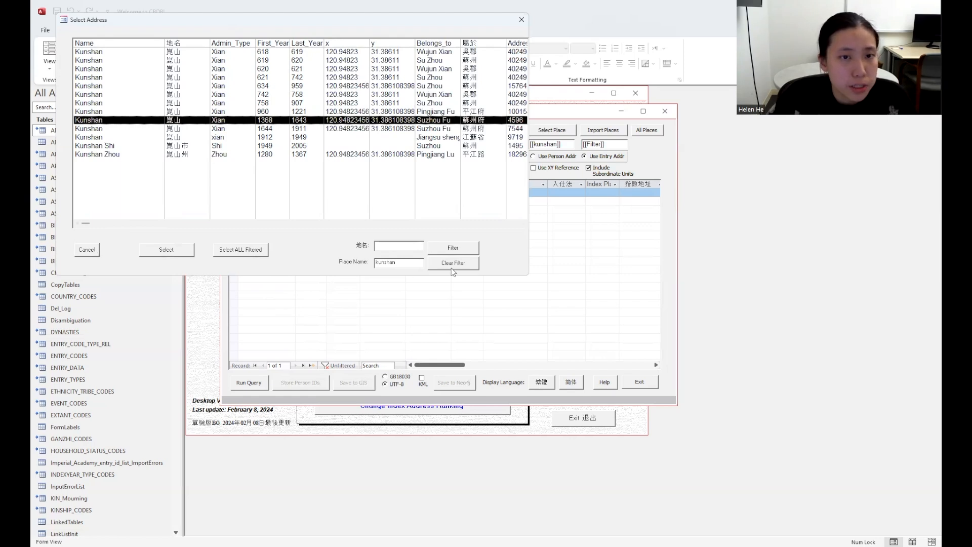
left_click(167, 250)
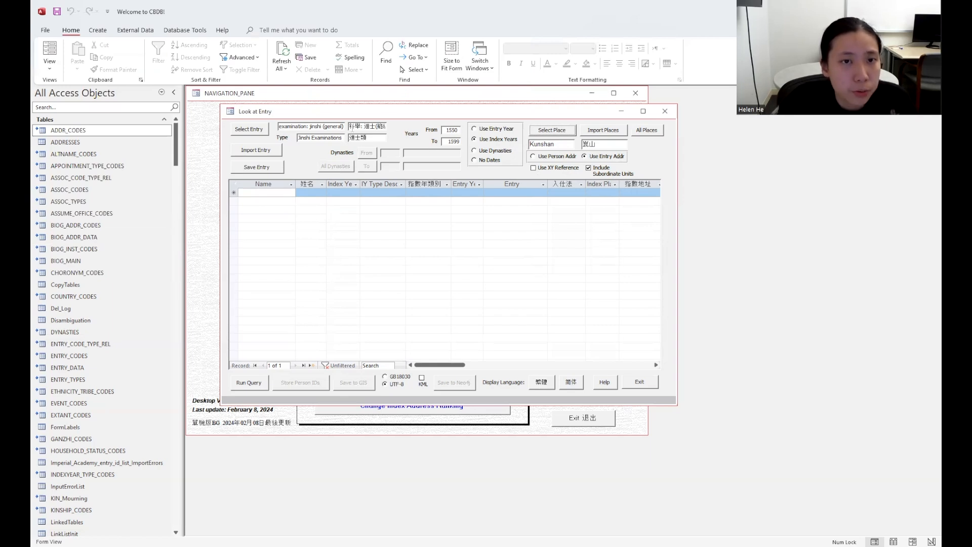
Run the query with index years and entry addresses, and rerun it with the place filter set to person addresses
left_click(474, 139)
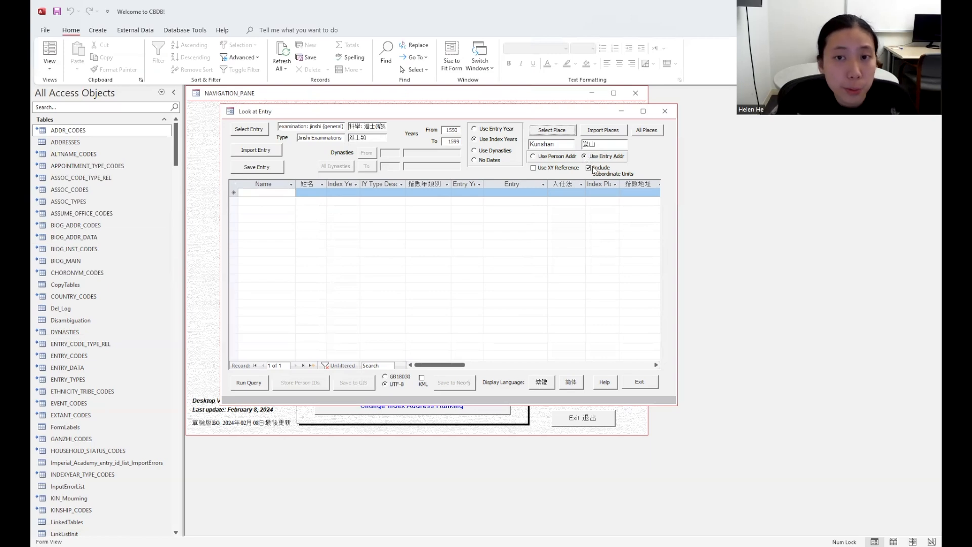
left_click(259, 385)
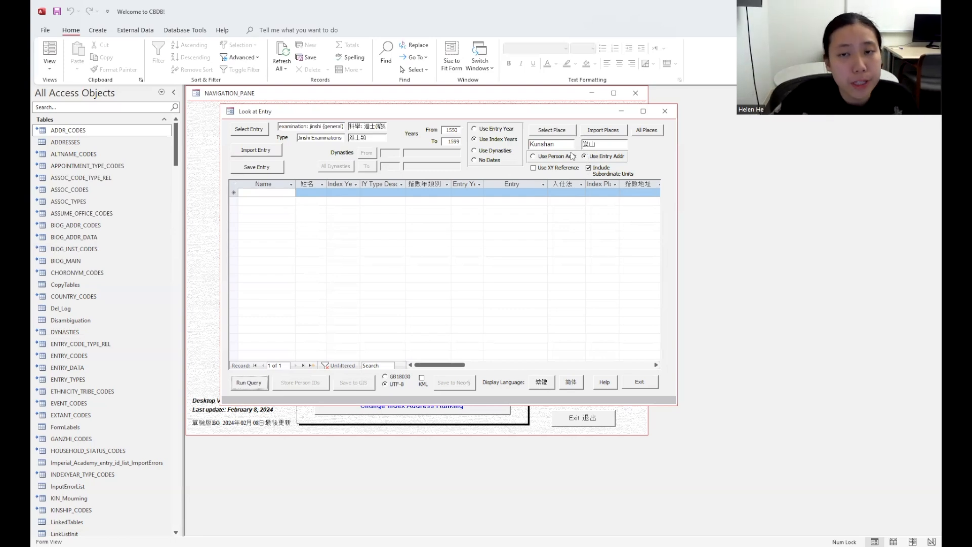
left_click(572, 158)
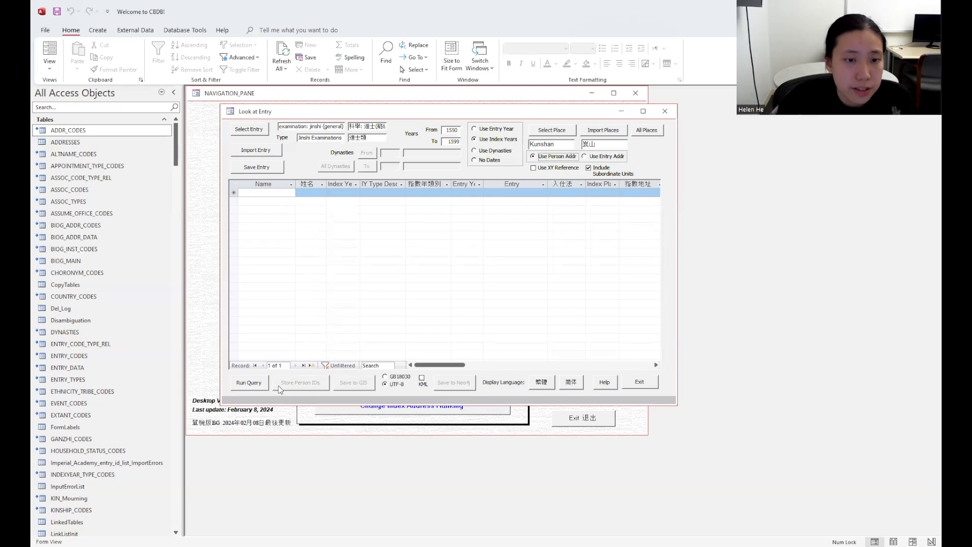
left_click(240, 388)
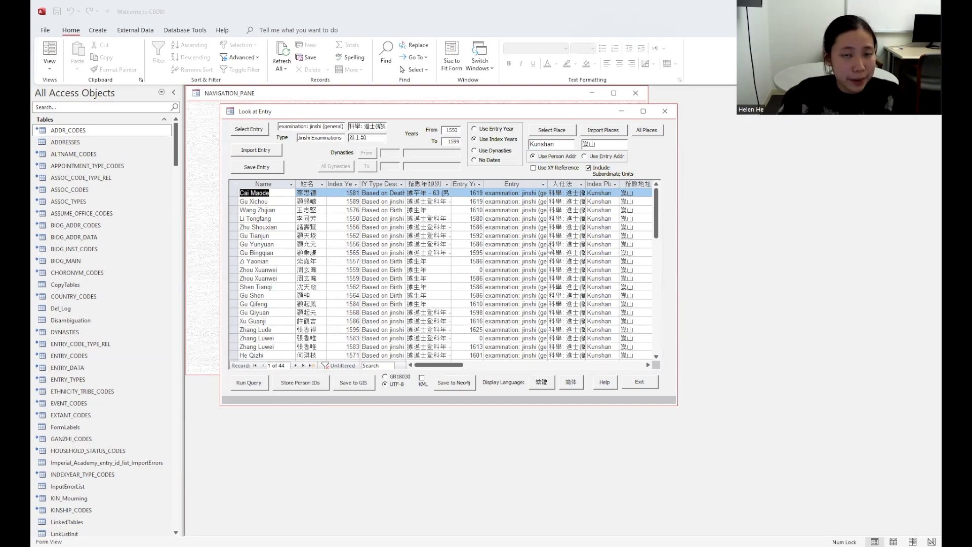
Sort the query results by index year from smallest to largest and compare the last rows with the query's end year
left_click(357, 185)
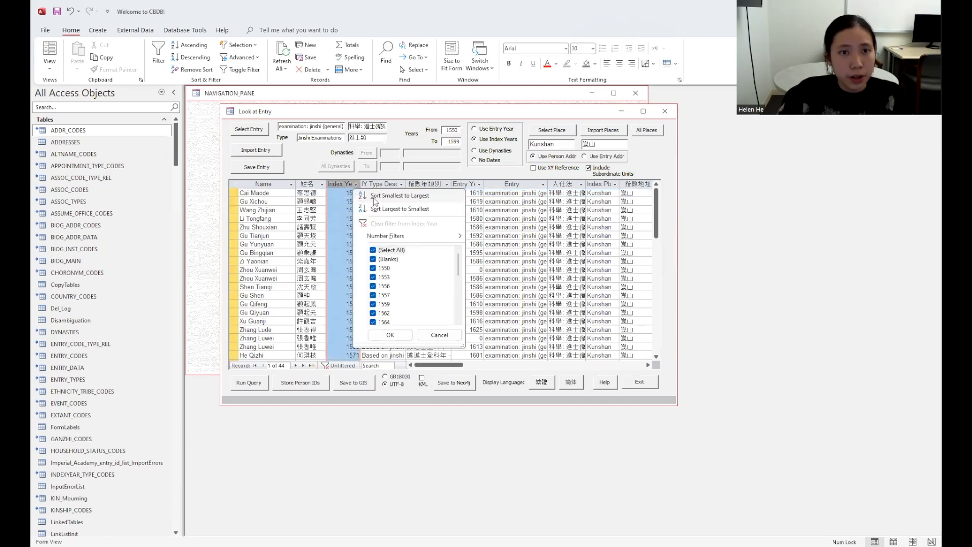
left_click(373, 197)
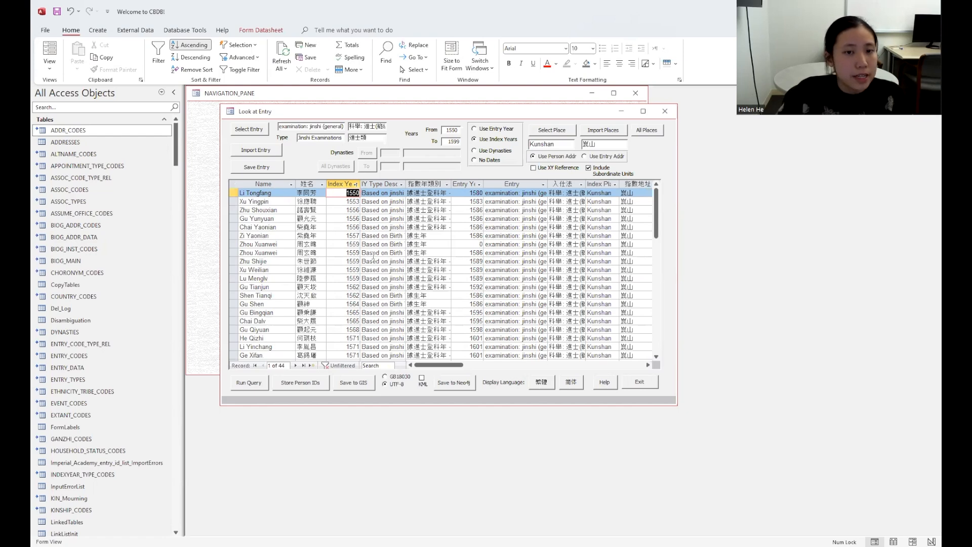
scroll(372, 268, "down", 12)
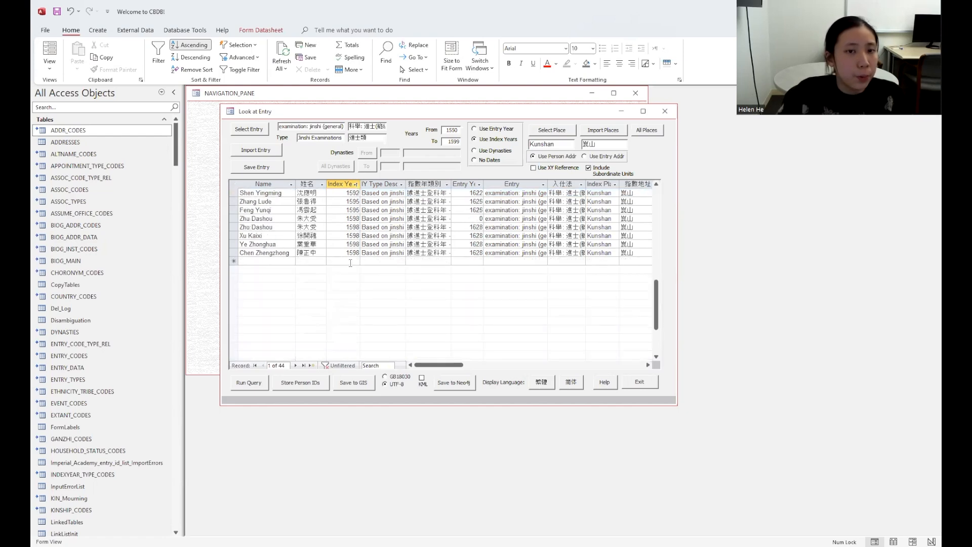
left_click(346, 253)
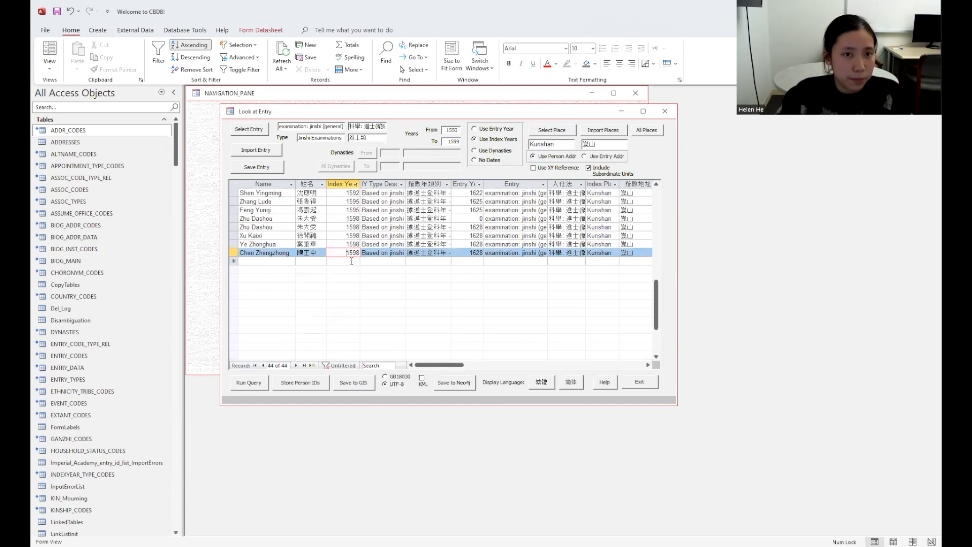
double_click(456, 141)
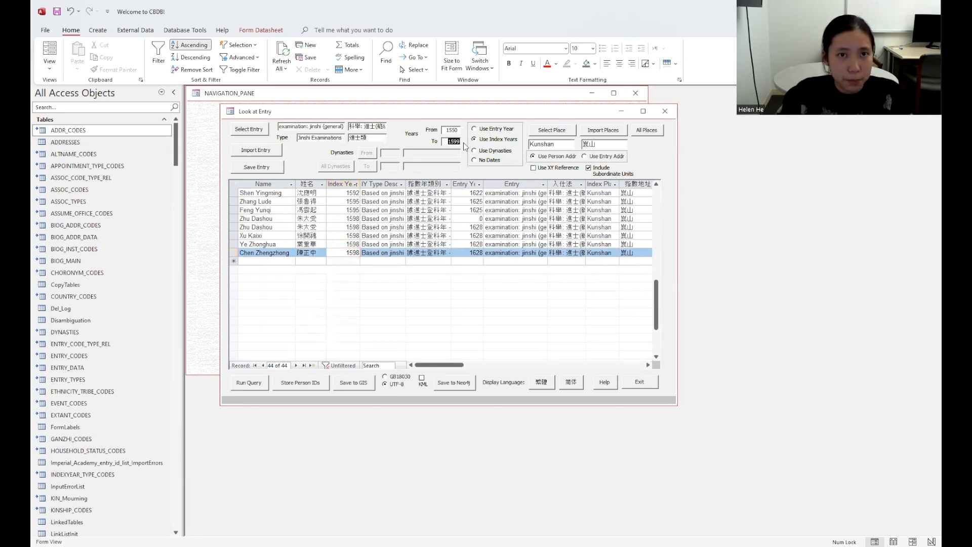
left_click(361, 250)
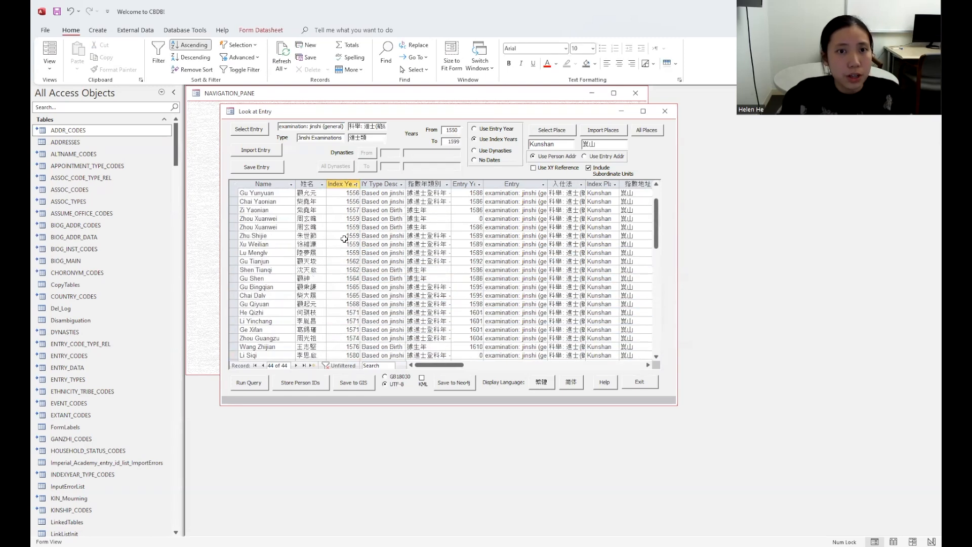
Sort the query results by entry year from smallest to largest and examine the entry years in the first and last rows
left_click(480, 185)
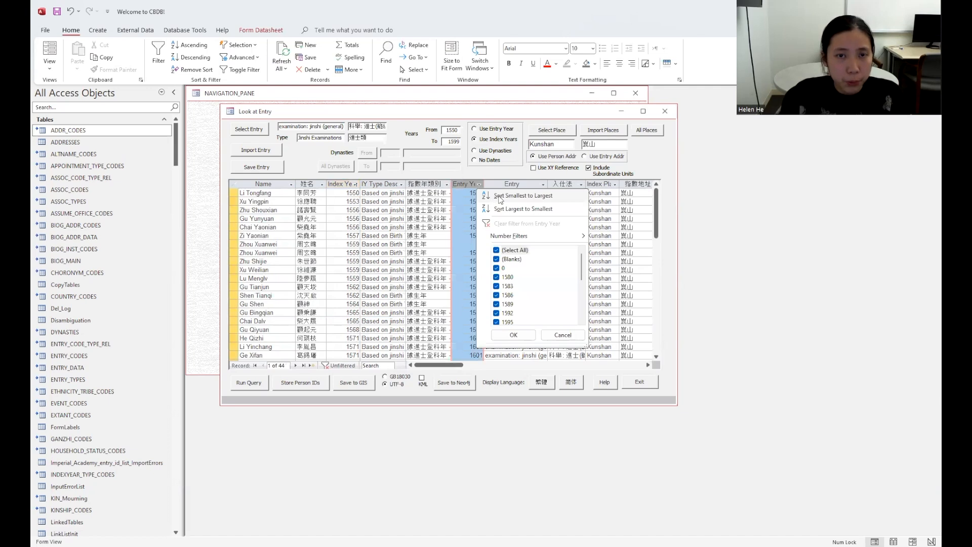
left_click(521, 196)
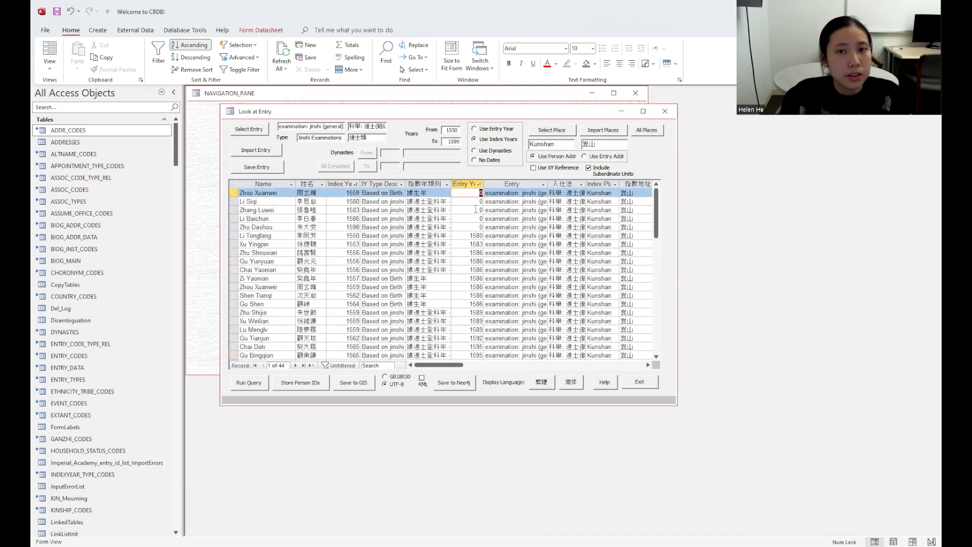
scroll(475, 243, "down", 10)
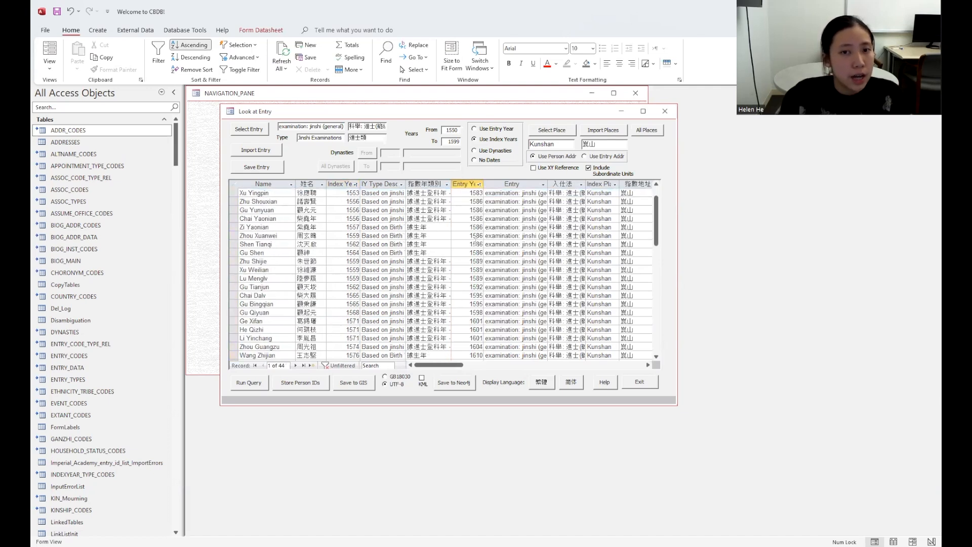
left_click(475, 278)
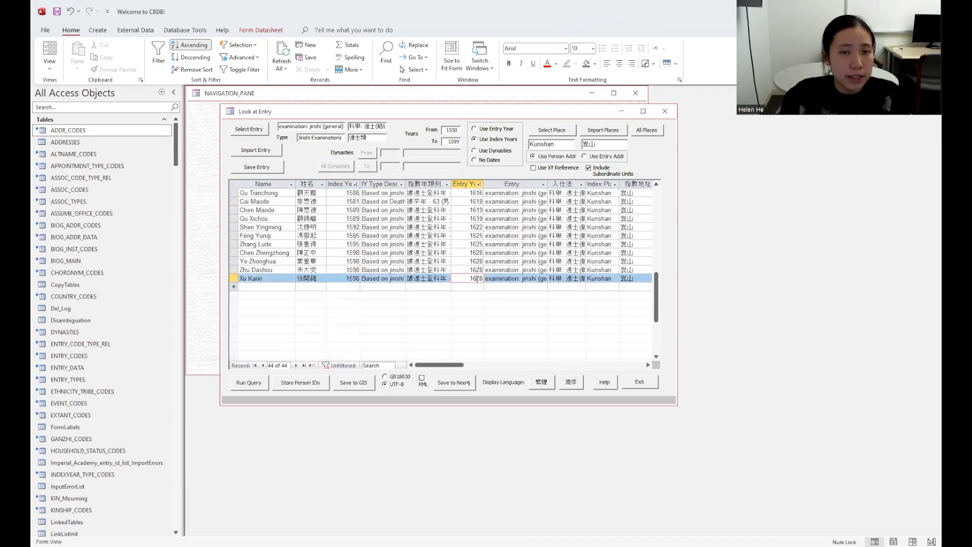
scroll(474, 276, "up", 10)
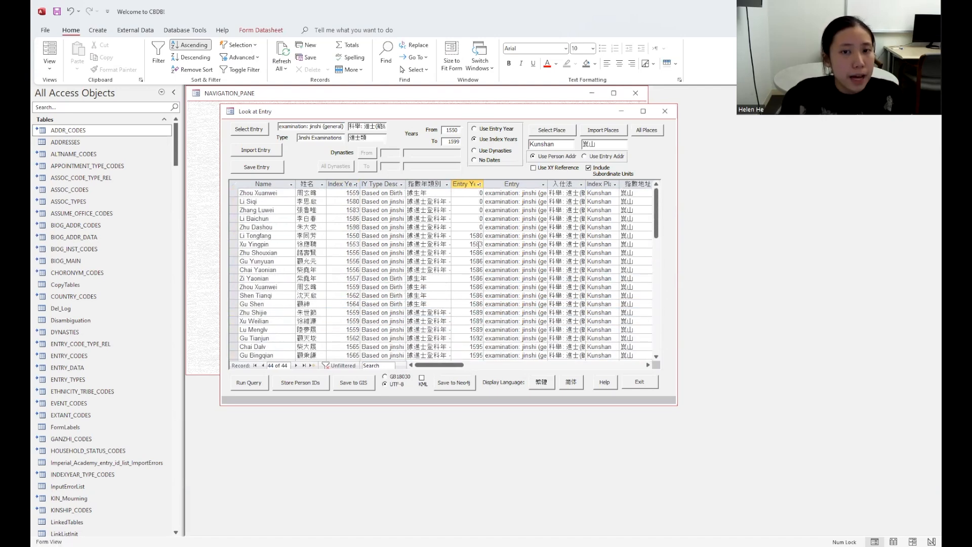
left_click(479, 193)
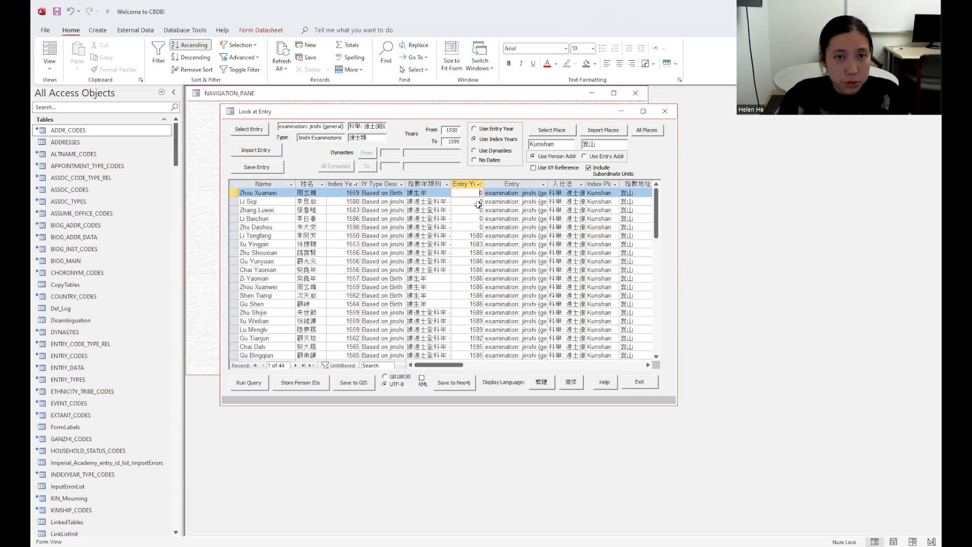
type("0")
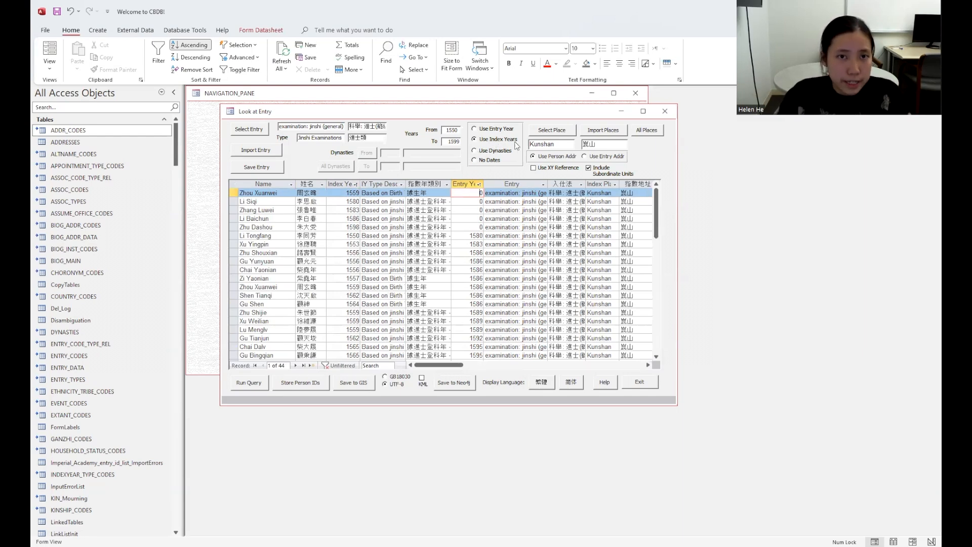
scroll(469, 246, "down", 2)
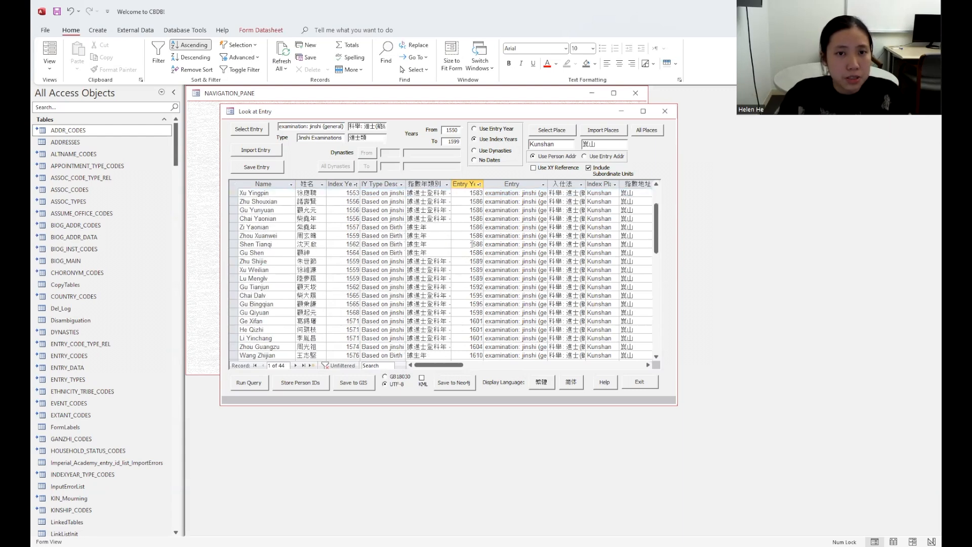
scroll(472, 240, "down", 7)
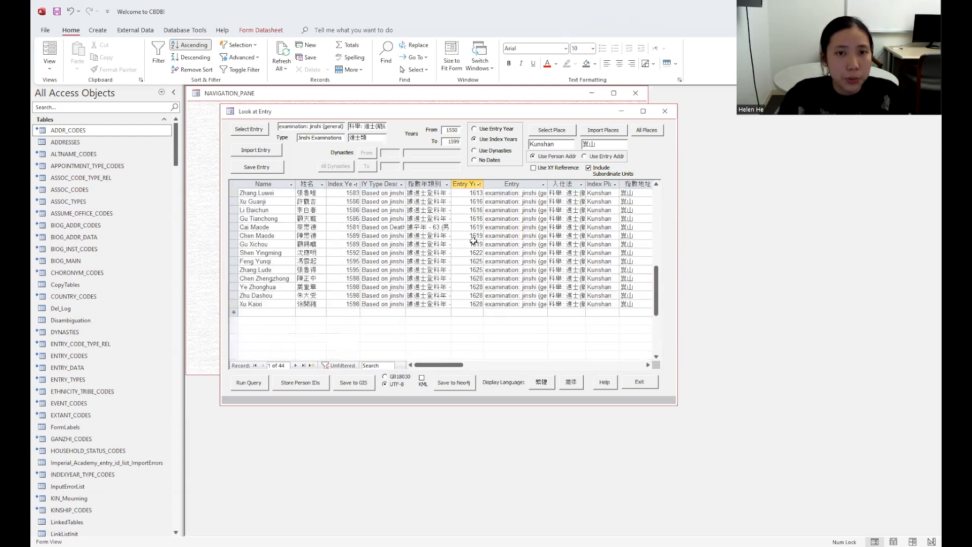
left_click(476, 304)
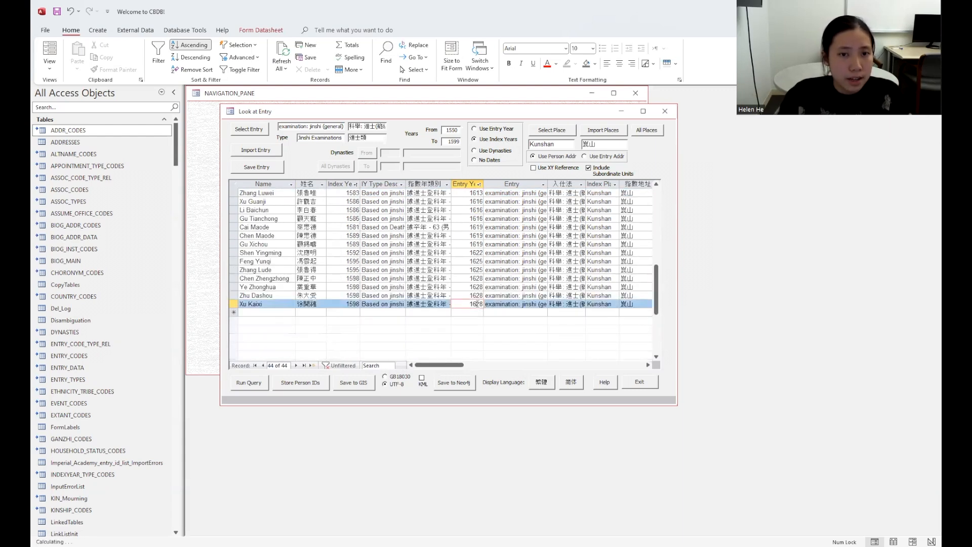
left_click(472, 269)
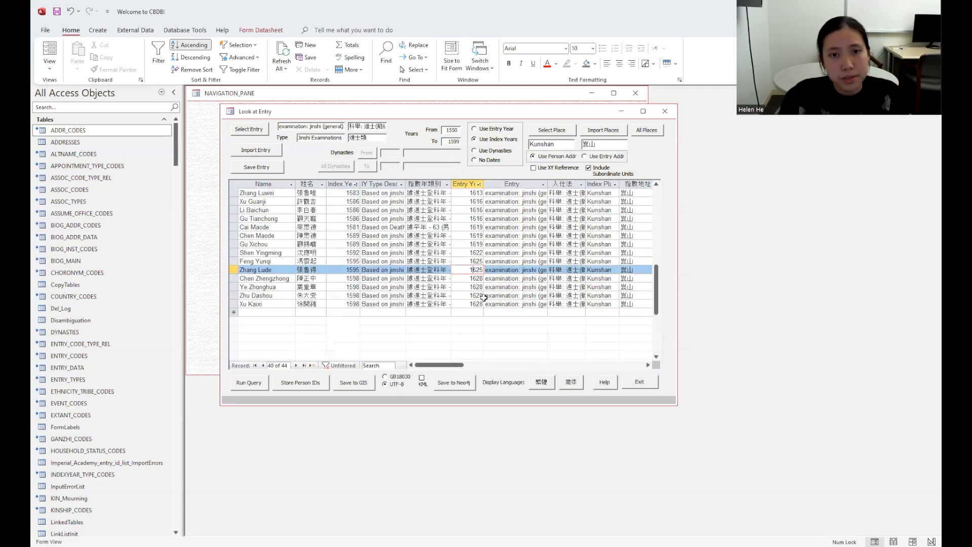
Set the query's date filter to entry year and compare the index years of the first rows whose entry year is 0
scroll(471, 258, "up", 10)
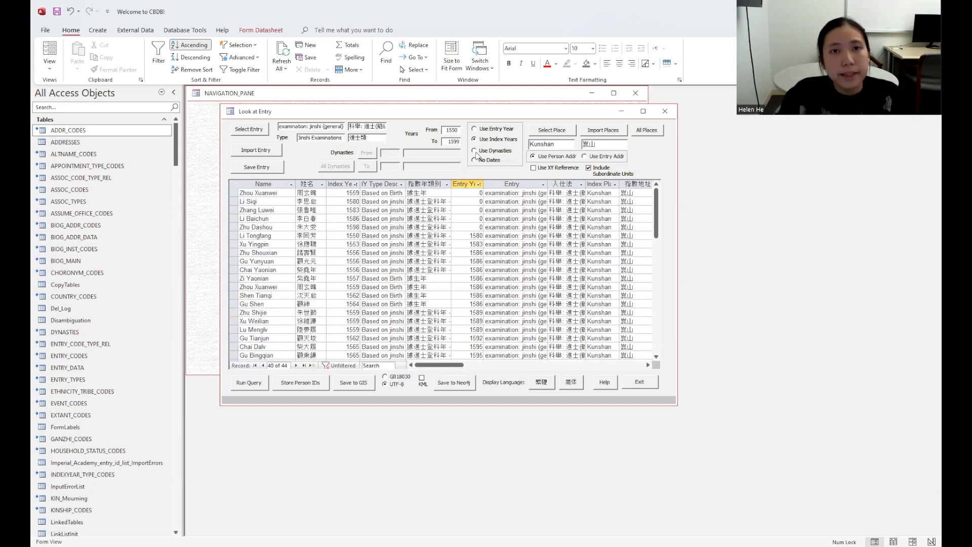
left_click(477, 129)
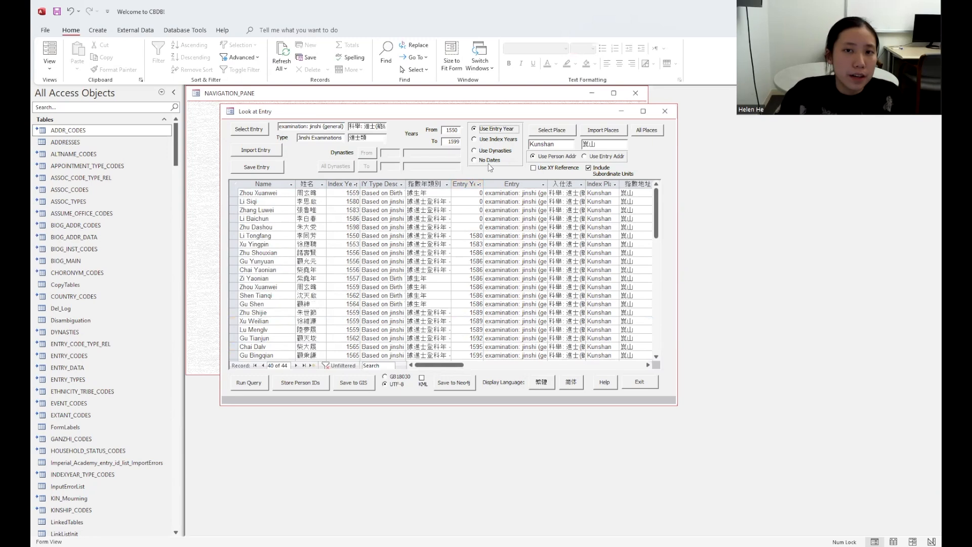
left_click(475, 193)
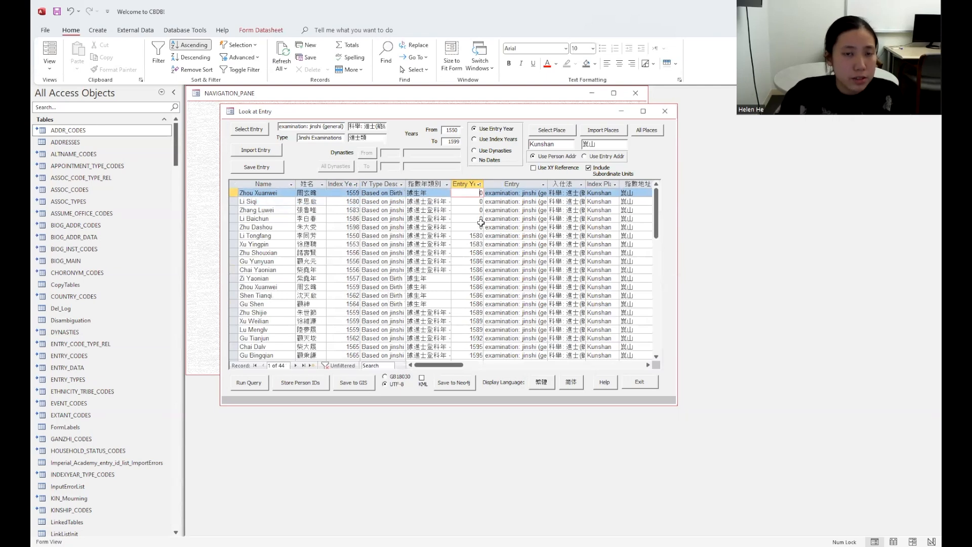
left_click(479, 201)
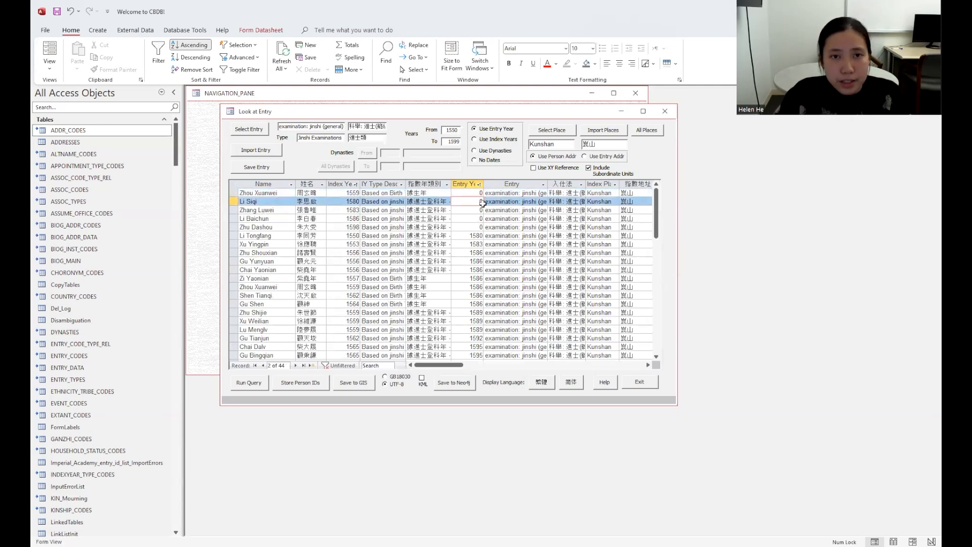
double_click(353, 202)
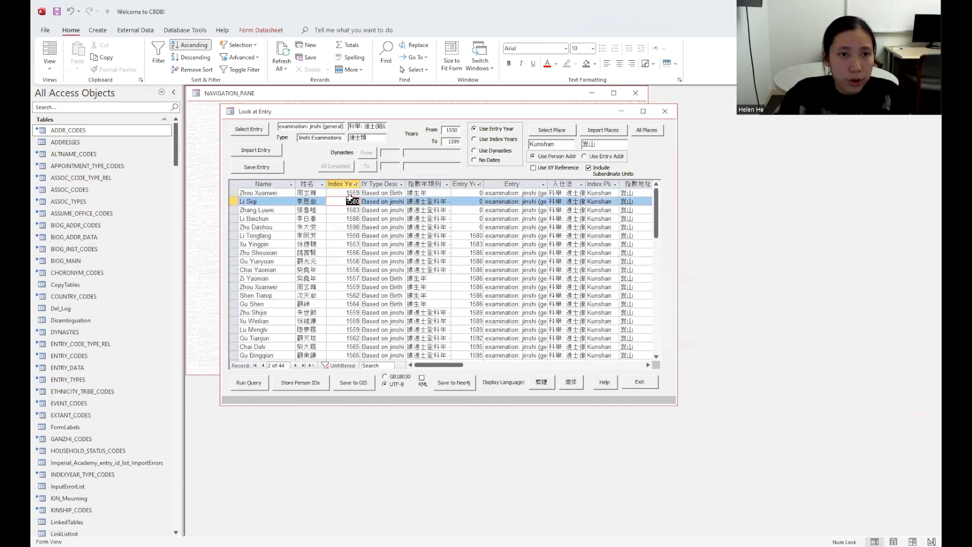
key("Up")
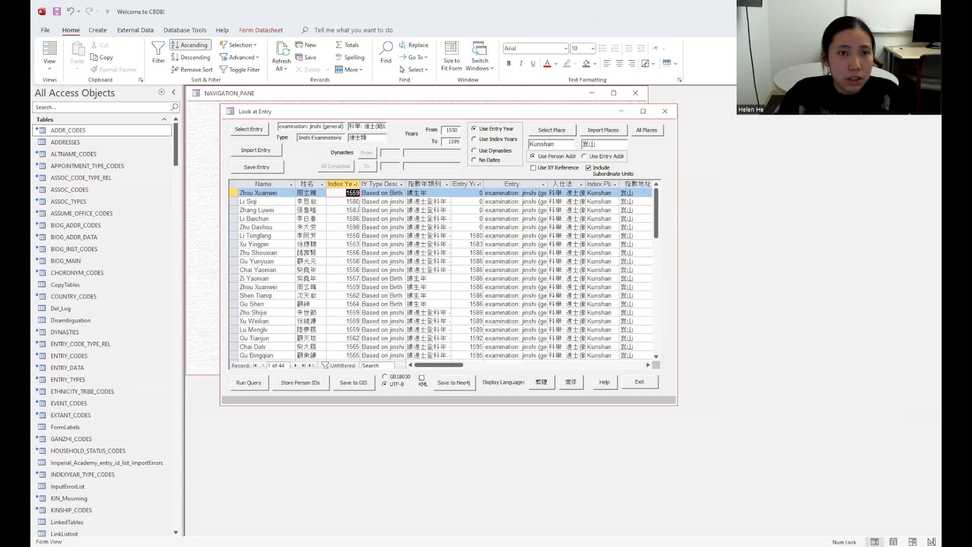
left_click(344, 204)
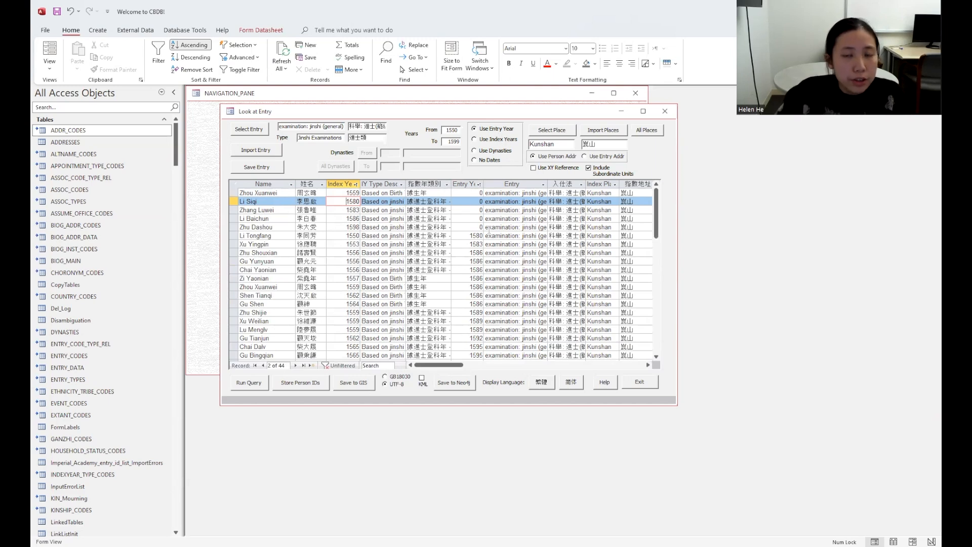
Rerun the query by entry year, sort the results by entry year from smallest to largest, and check the first and last rows
left_click(502, 131)
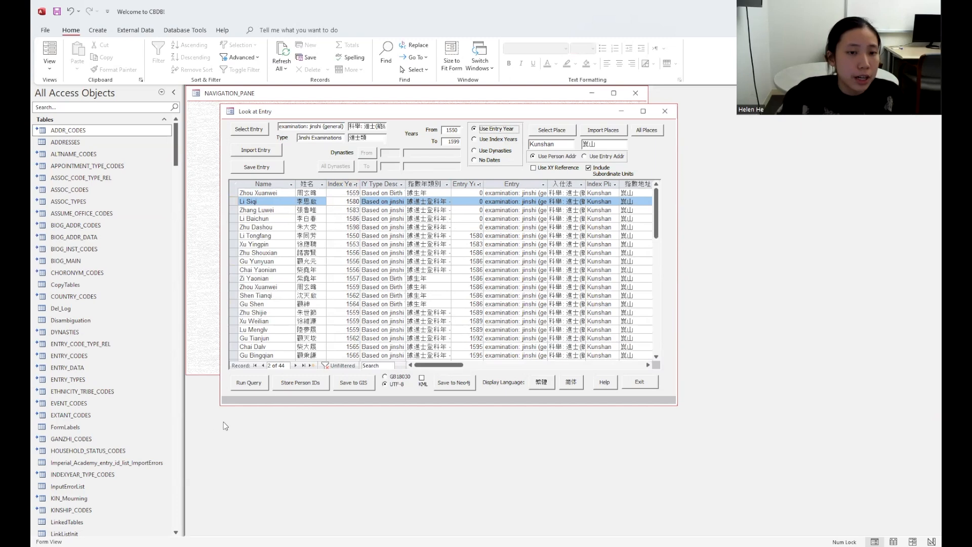
left_click(260, 384)
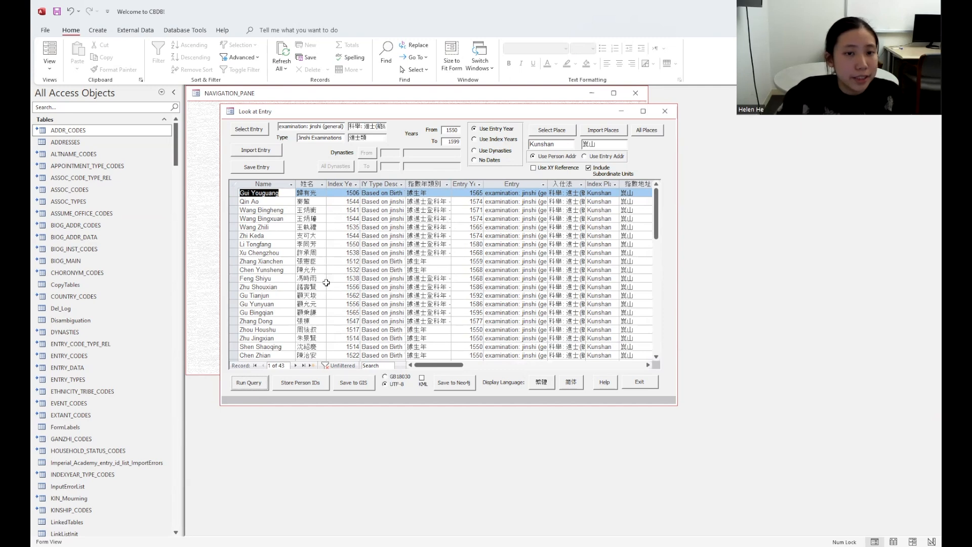
left_click(467, 192)
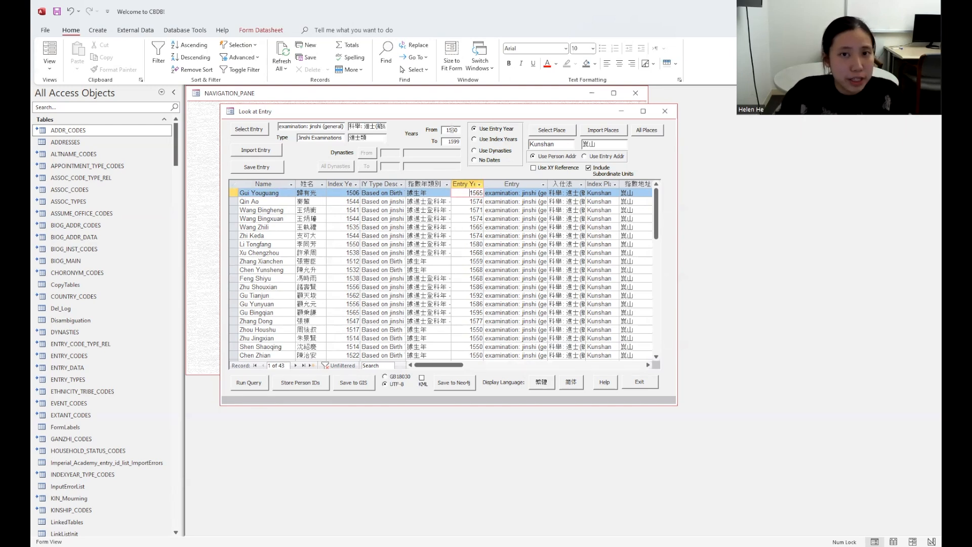
scroll(467, 249, "down", 6)
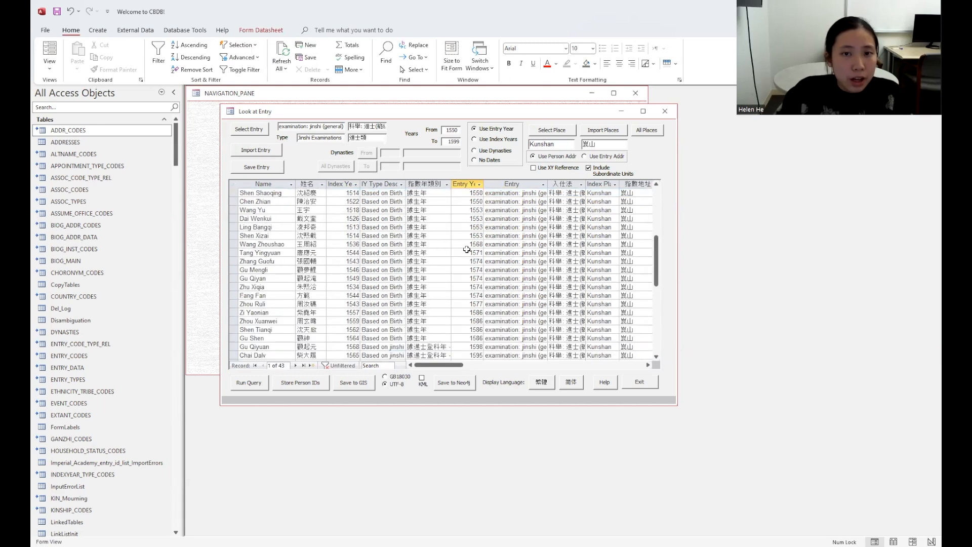
scroll(467, 249, "up", 6)
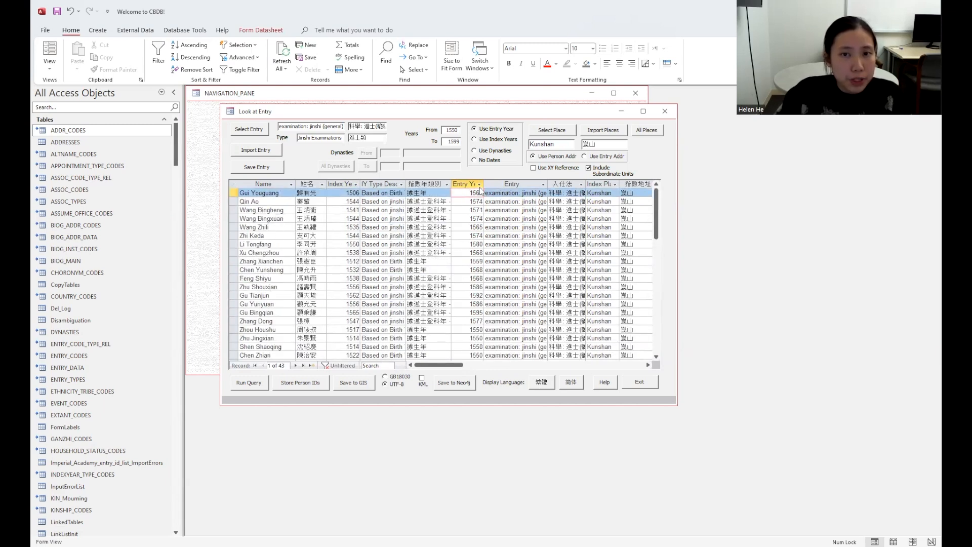
scroll(476, 305, "down", 10)
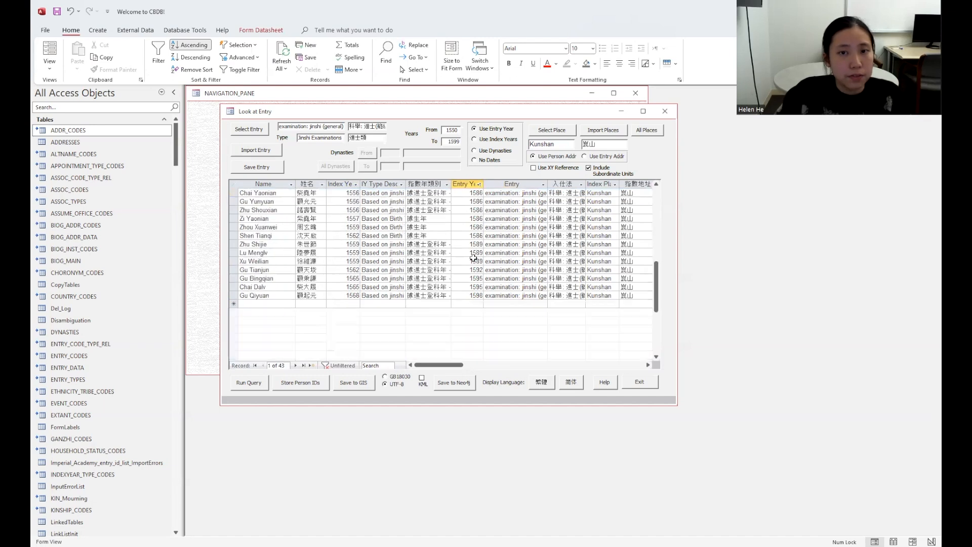
scroll(476, 303, "up", 10)
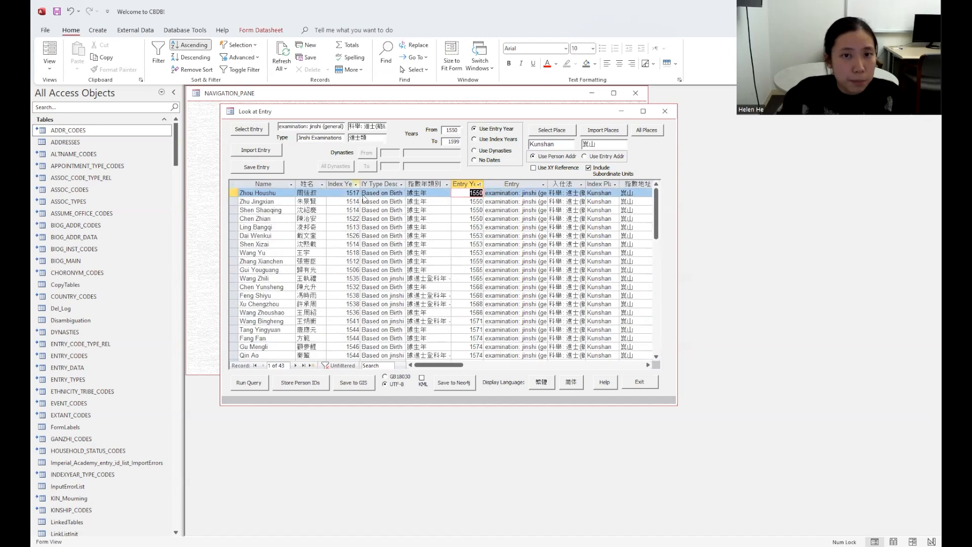
Sort the query results by index year from smallest to largest and examine the index year column
left_click(357, 184)
left_click(360, 195)
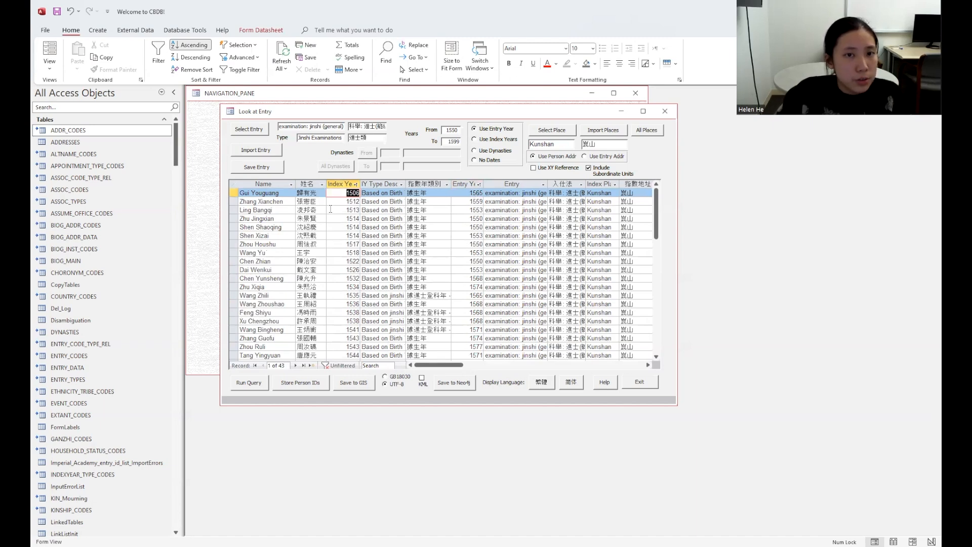
left_click(341, 184)
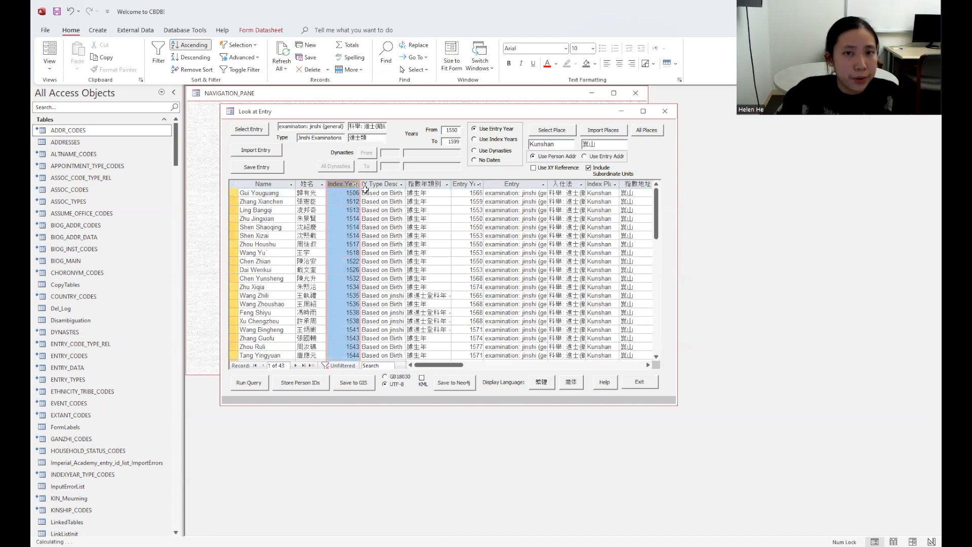
left_click(422, 209)
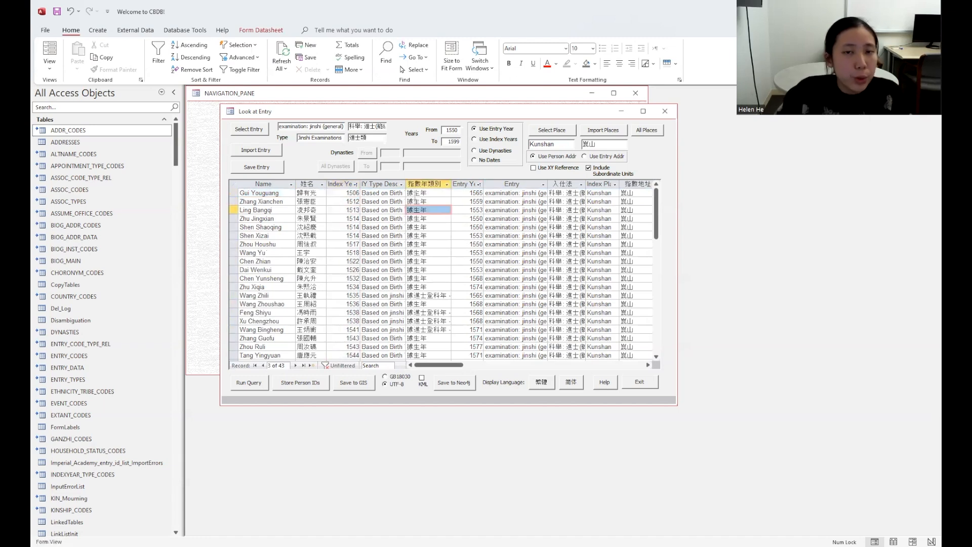
Look over the whole results table, including the index year type values of individual records
left_click(235, 185)
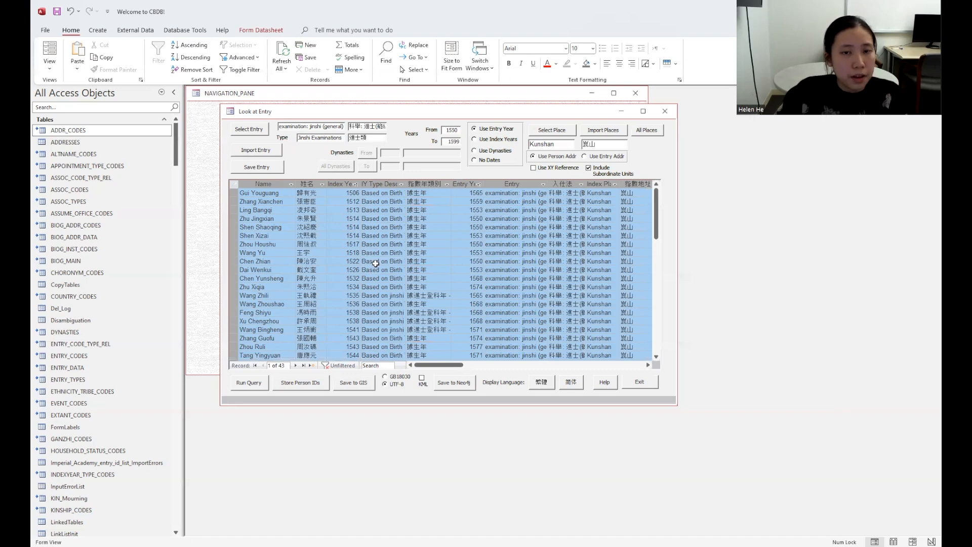
left_click(442, 279)
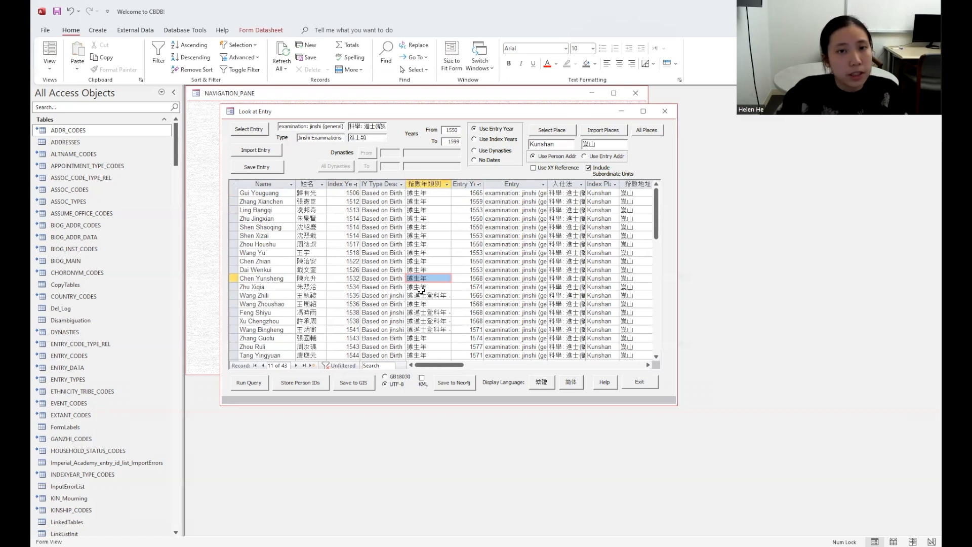
scroll(407, 280, "down", 1)
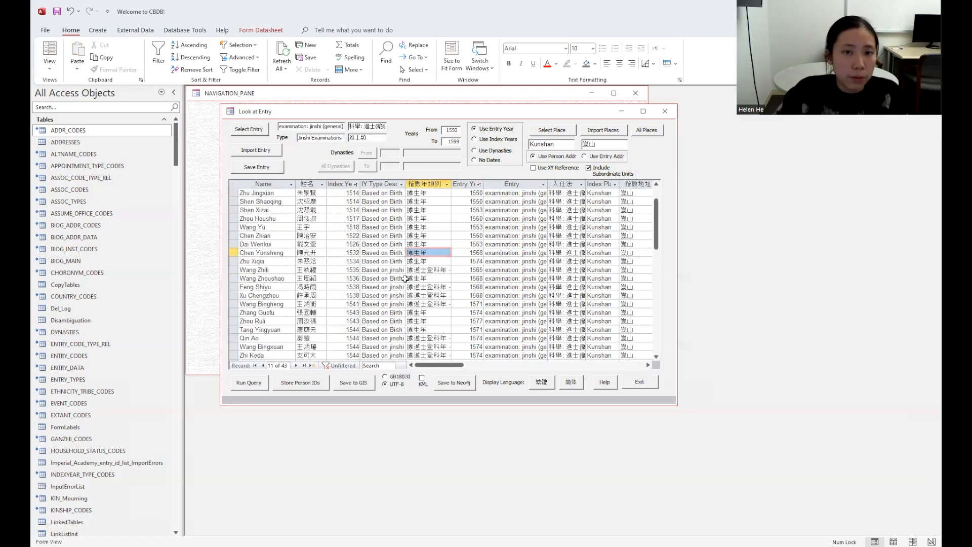
scroll(408, 281, "up", 1)
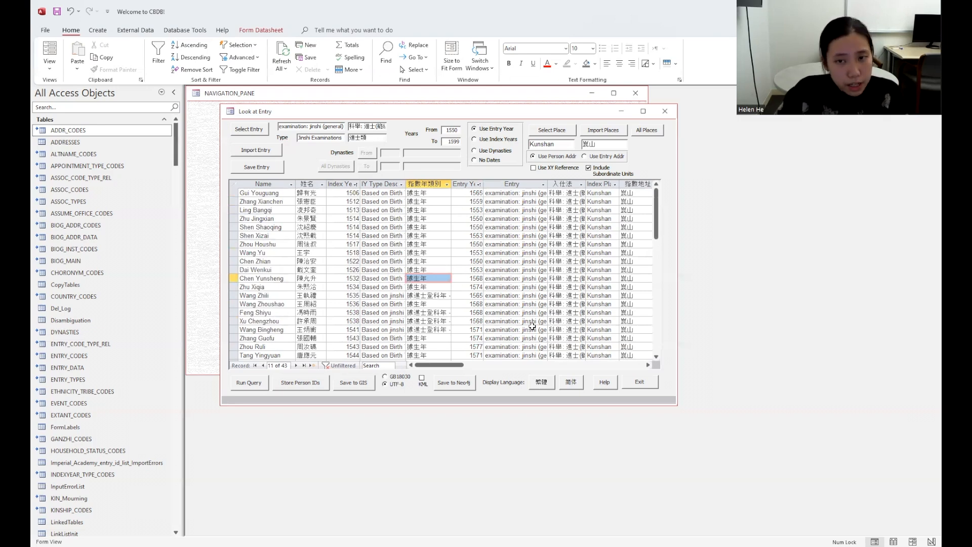
left_click(487, 303)
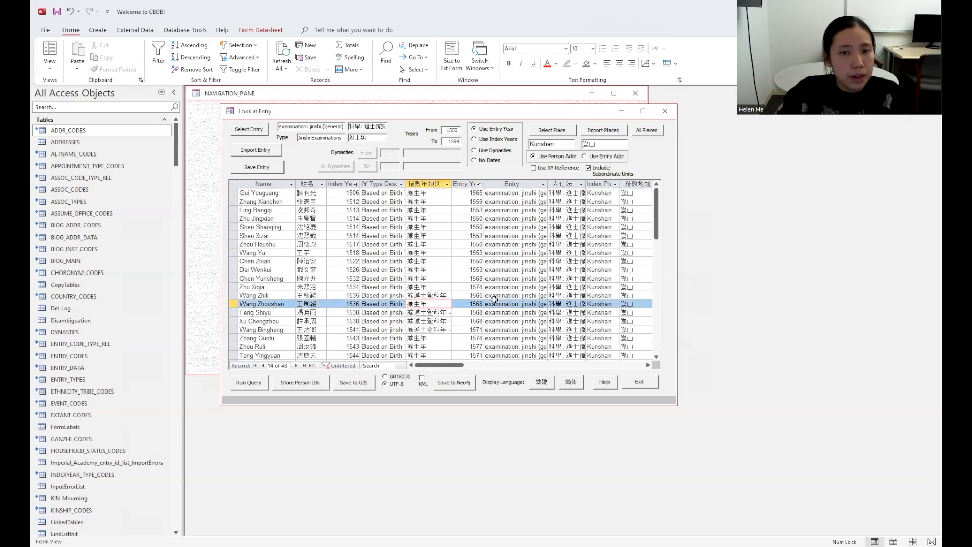
left_click(489, 365)
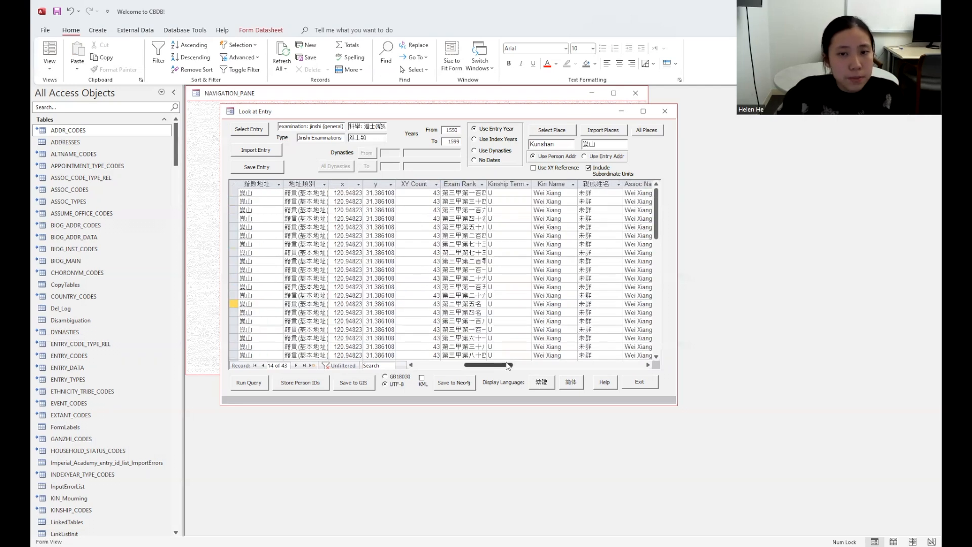
left_click_drag(489, 365, 411, 357)
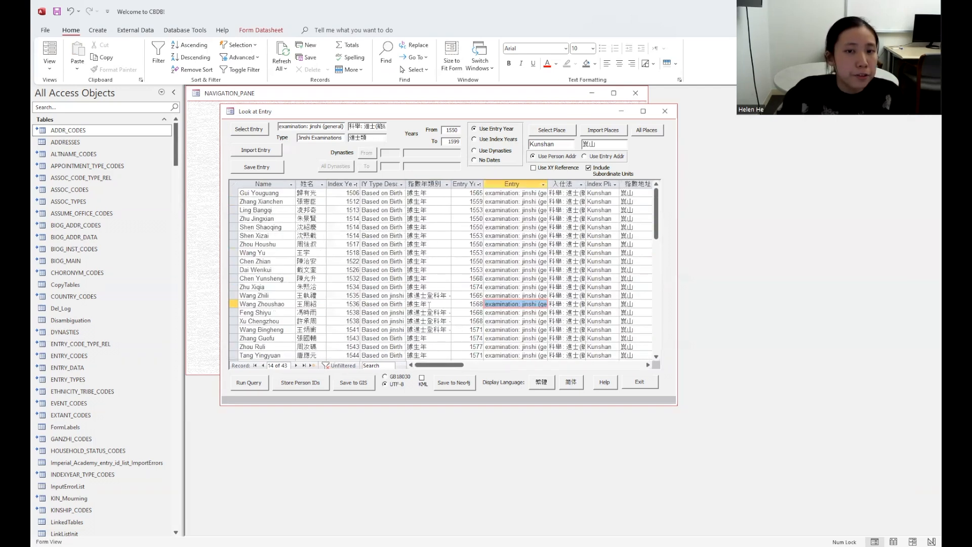
left_click(429, 305)
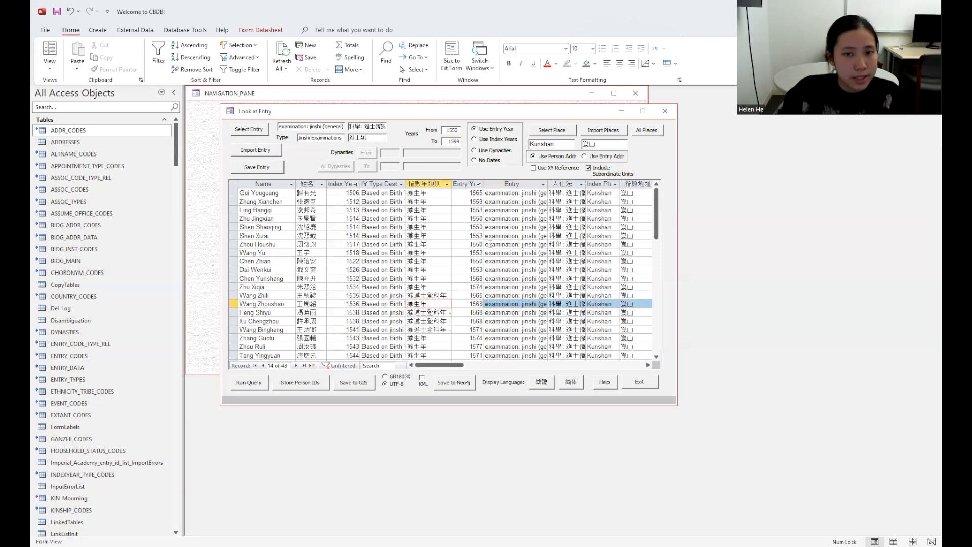
Examine the Entry and 入仕法 columns for each person's method of entry
left_click(512, 184)
left_click_drag(427, 365, 434, 364)
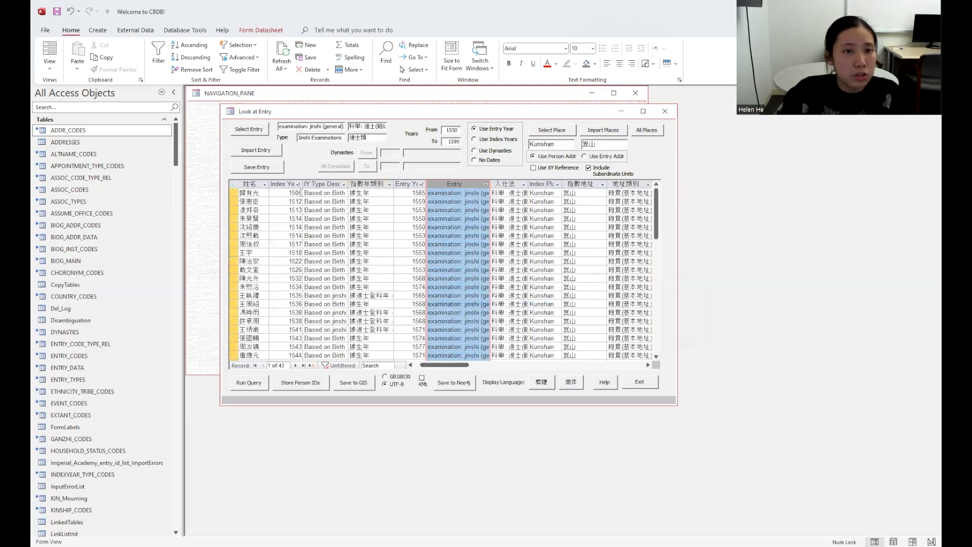
left_click(499, 184)
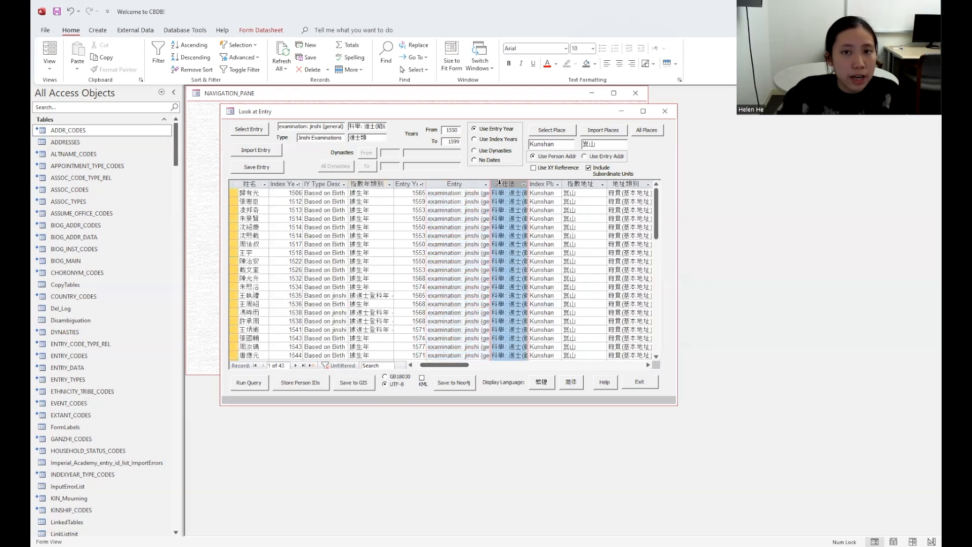
left_click(471, 184)
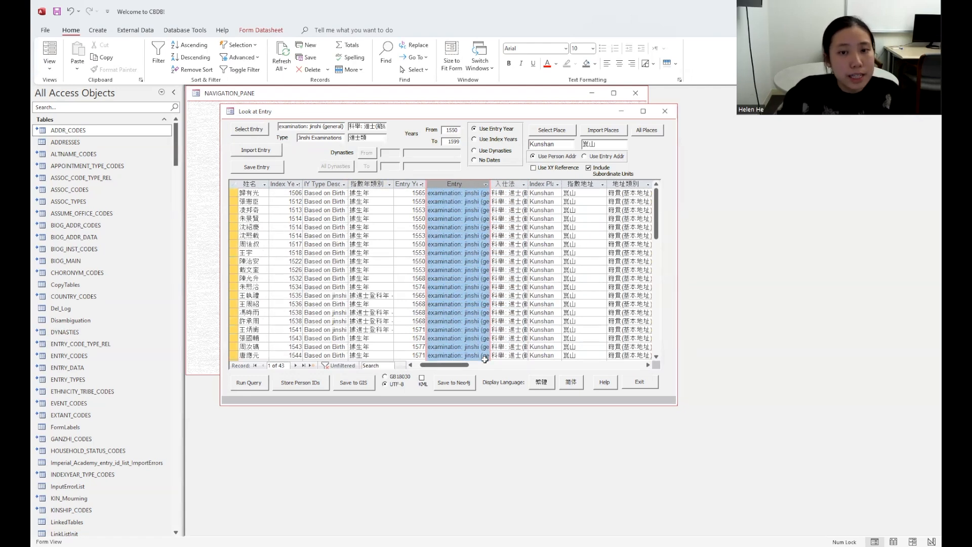
Examine the place coordinates and the Exam Rank column in the results table
left_click(648, 365)
left_click(648, 365)
left_click(648, 364)
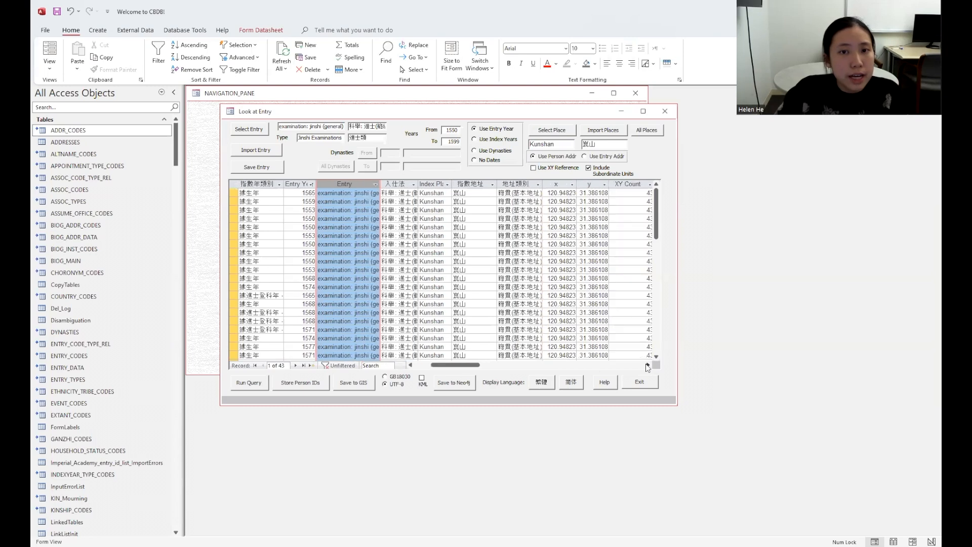
left_click(648, 364)
left_click(647, 365)
left_click(647, 365)
left_click(647, 364)
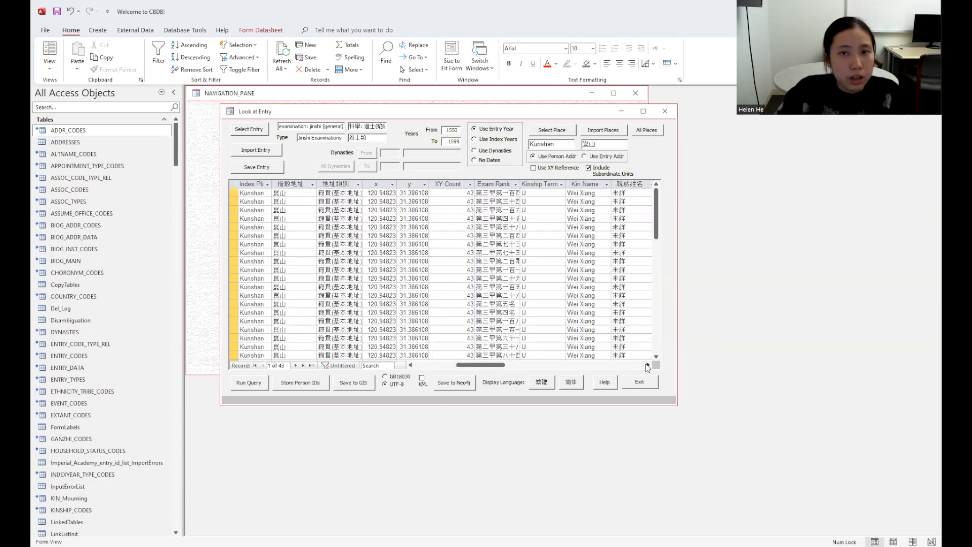
left_click(486, 184)
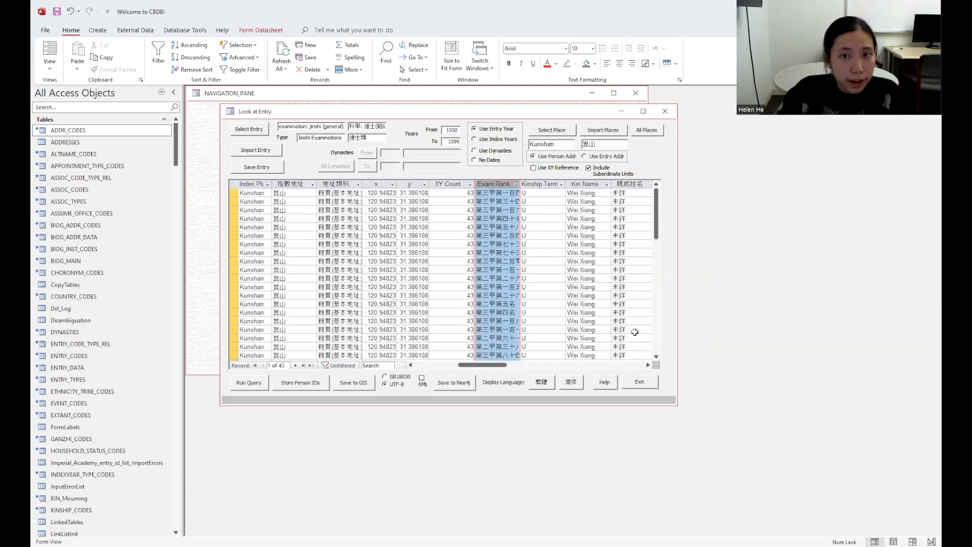
Examine the kinship, association and Person ID columns of the results
left_click(648, 364)
left_click(647, 364)
left_click(648, 365)
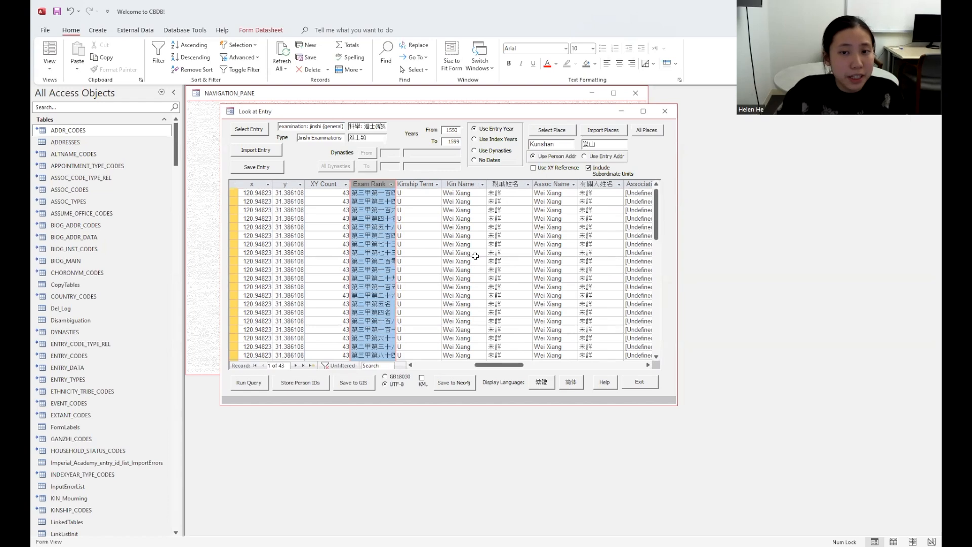
left_click(647, 365)
left_click(647, 365)
left_click(647, 365)
left_click(647, 365)
left_click(647, 364)
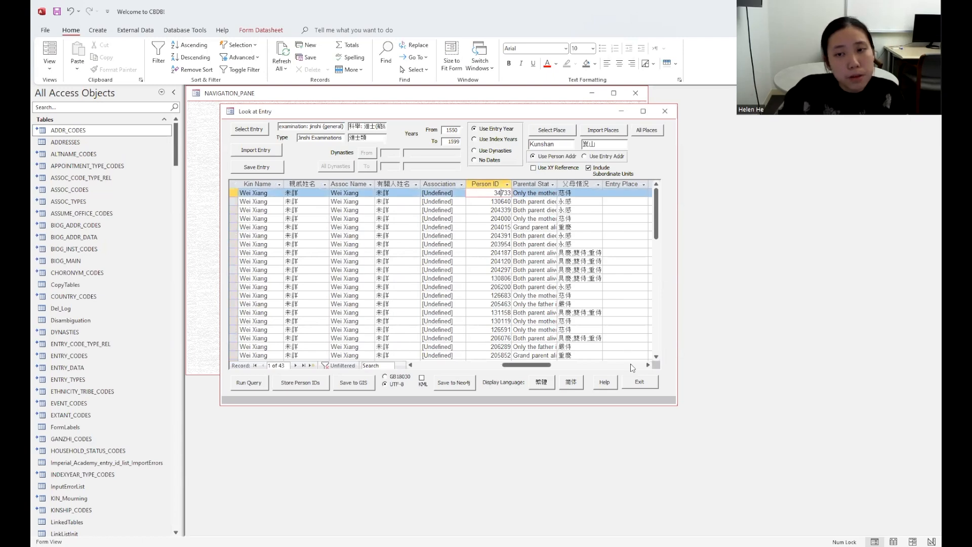
left_click(647, 365)
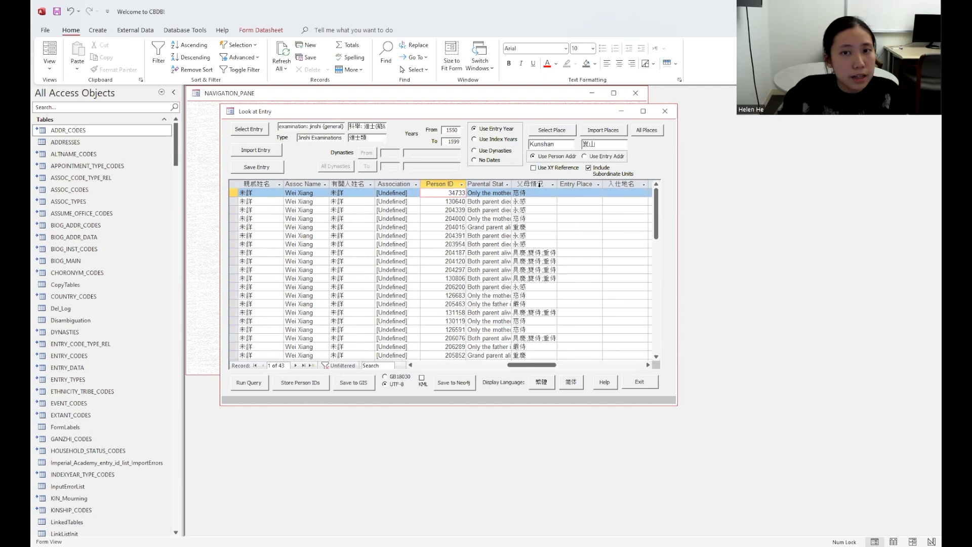
Examine the parental status, entry place, dynasty and source columns of the results
left_click(540, 184)
left_click(648, 365)
left_click(647, 365)
left_click(648, 364)
left_click(648, 365)
left_click(648, 365)
left_click(648, 364)
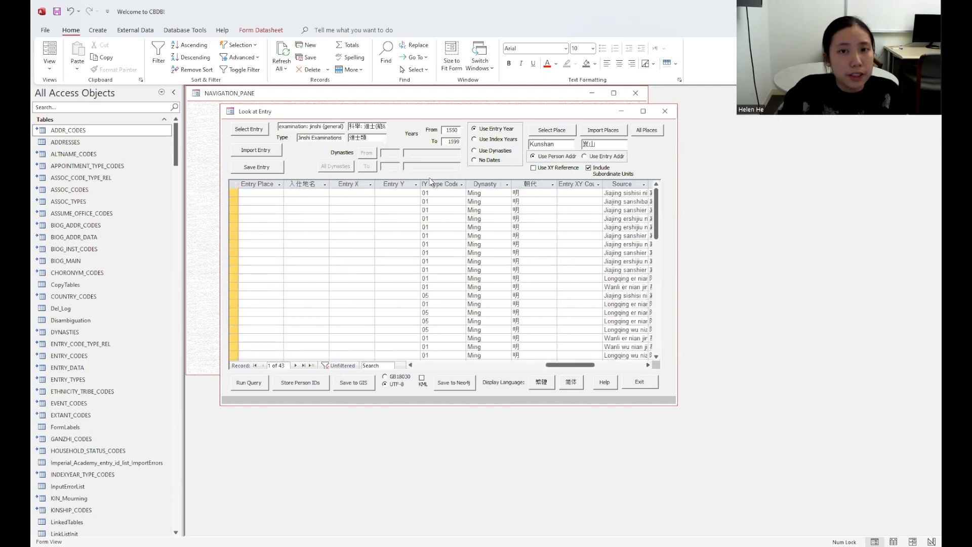
Examine the Source and 出處 columns at the end of the results table, and return to the first columns
left_click(648, 364)
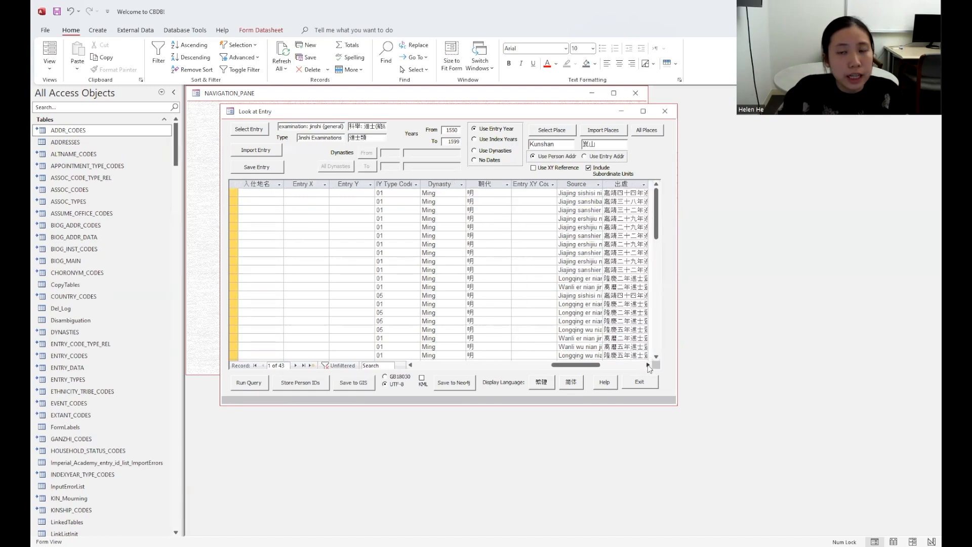
left_click(647, 364)
left_click(647, 365)
left_click(515, 193)
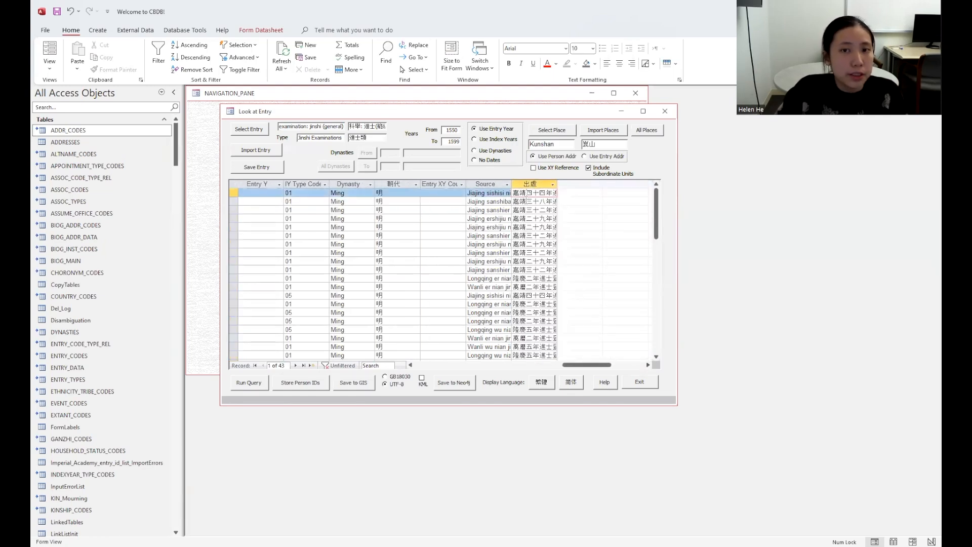
left_click(486, 193)
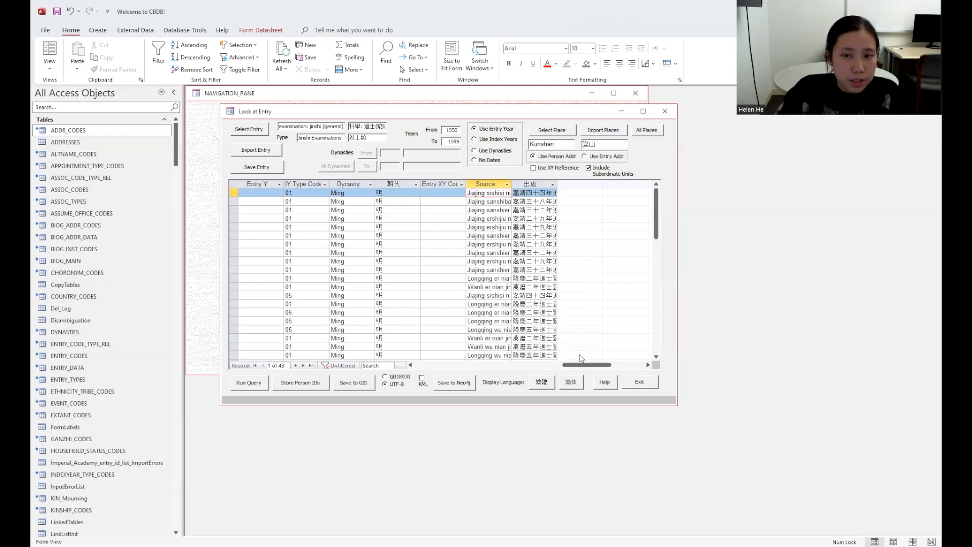
left_click_drag(582, 365, 435, 366)
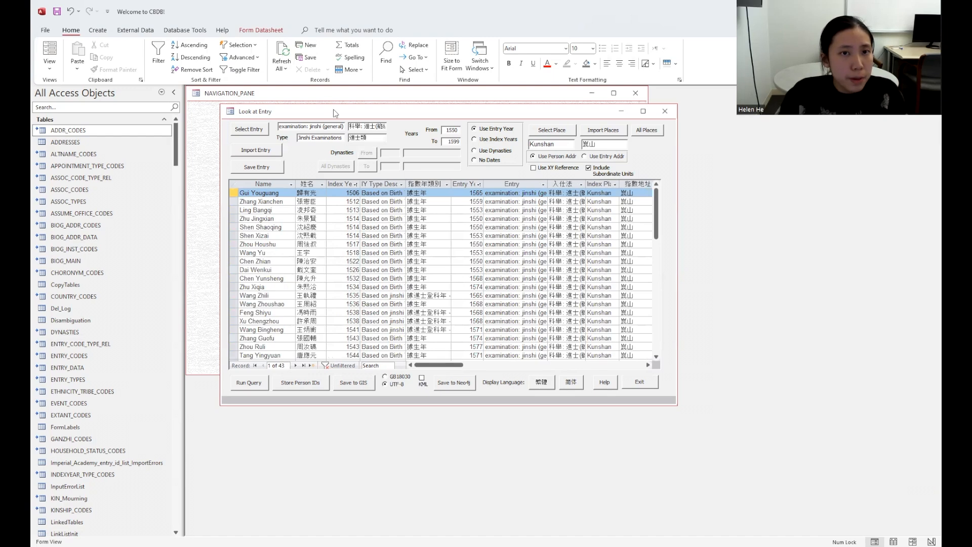
Store the person IDs of the query results for use in other forms, replacing the current stored values
left_click_drag(334, 112, 366, 112)
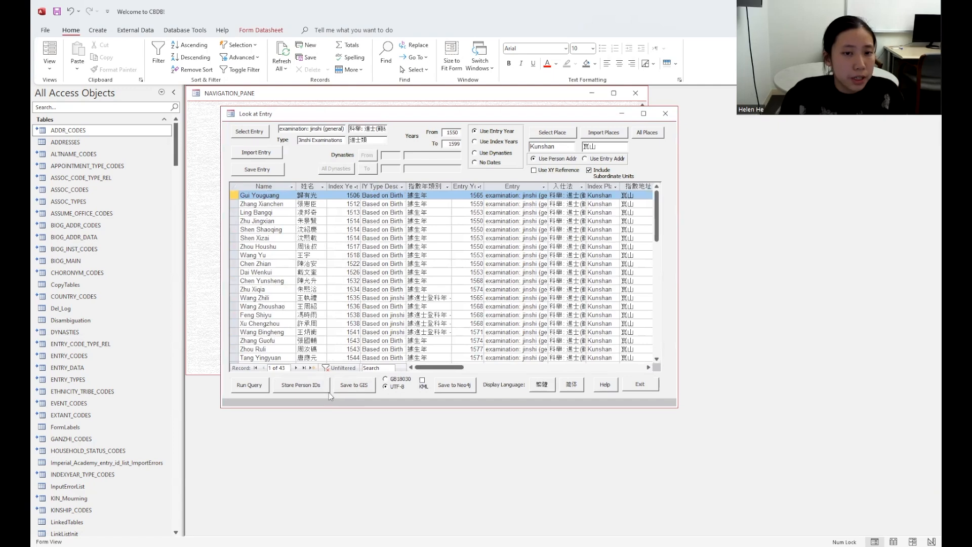
left_click(307, 384)
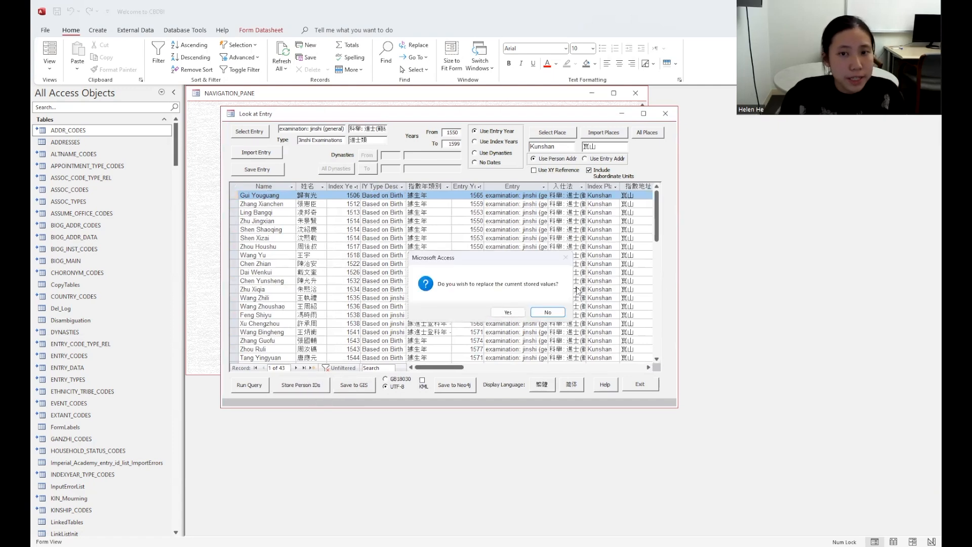
left_click(546, 312)
left_click(505, 313)
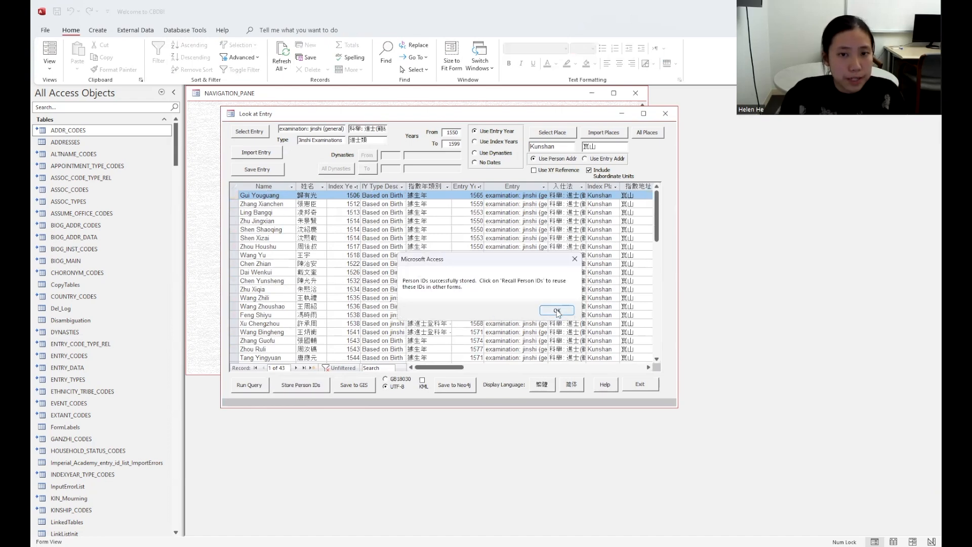
left_click(556, 311)
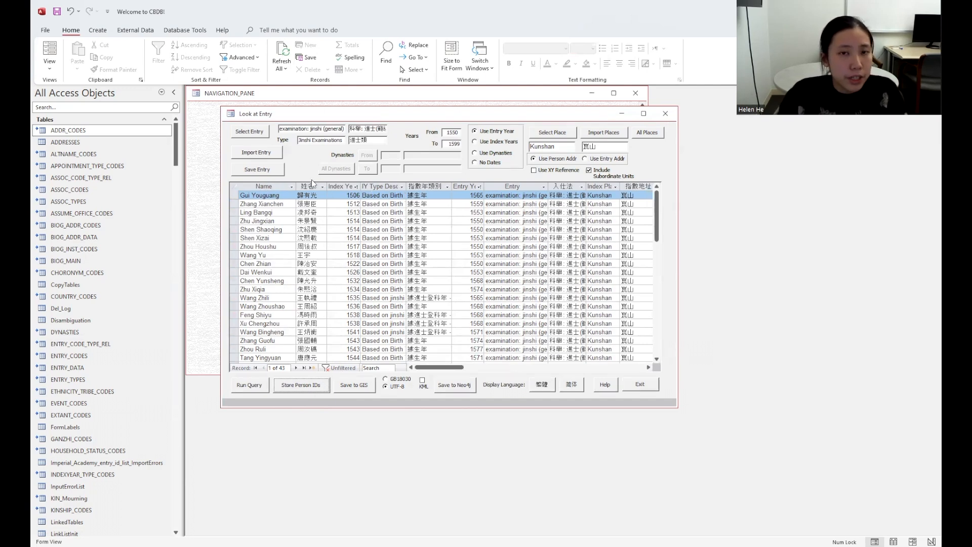
Select all result rows, clear the selection, and store the person IDs again over the existing stored values
left_click(235, 185)
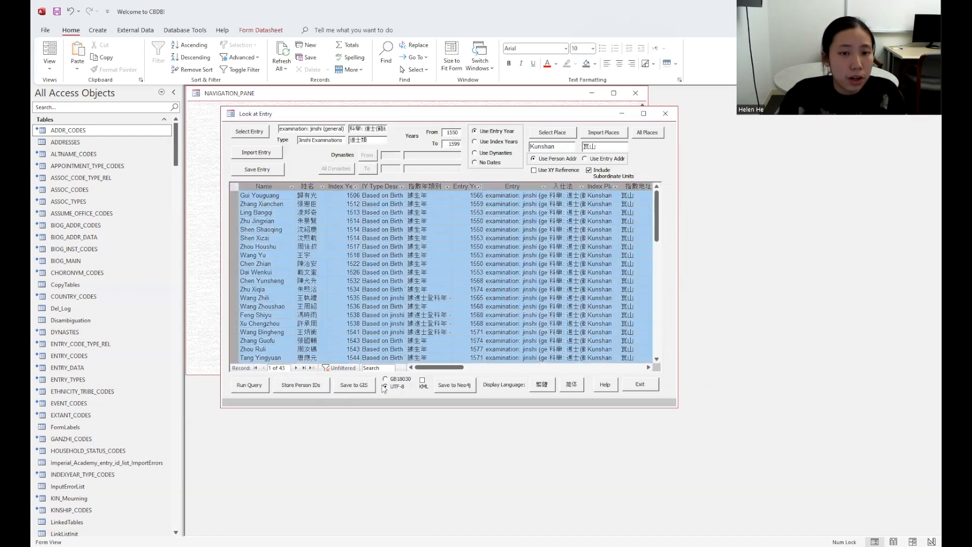
left_click(337, 203)
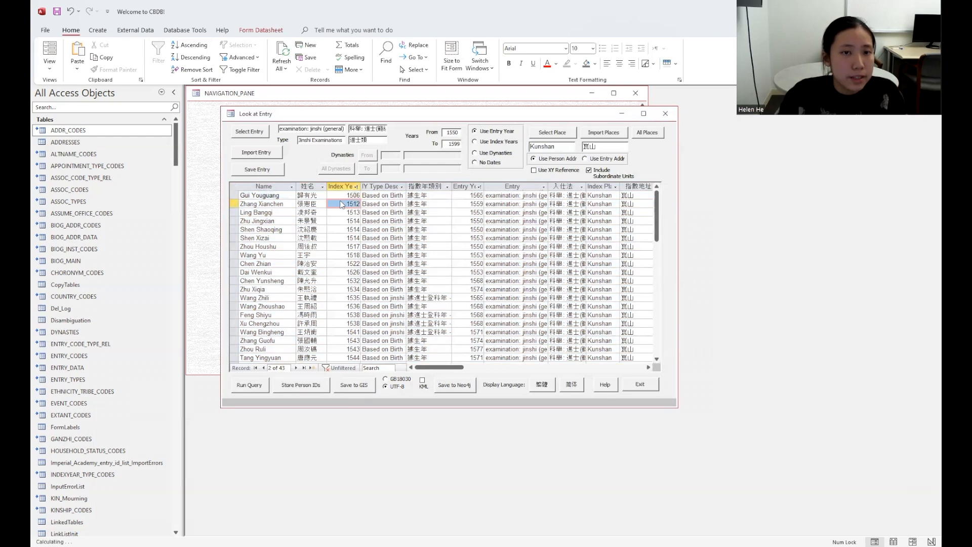
left_click(324, 387)
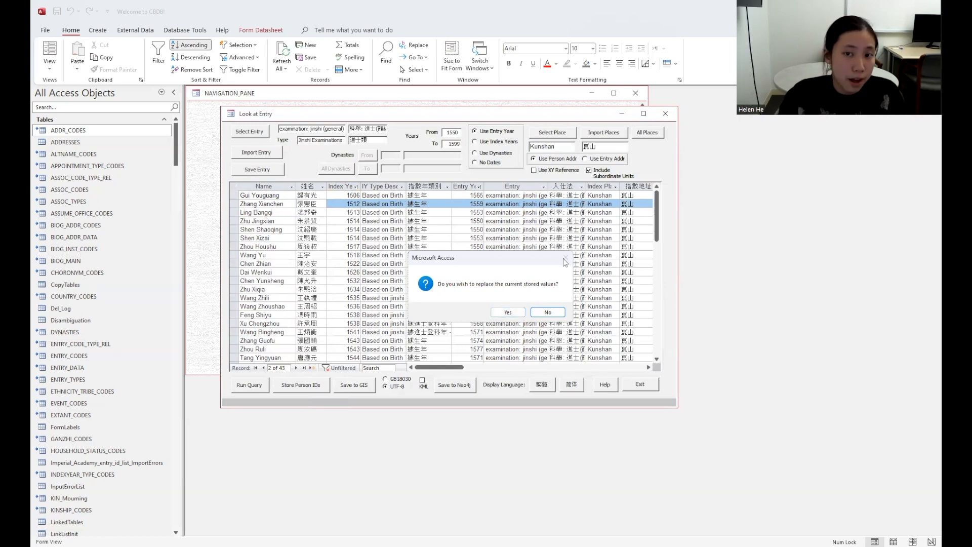
left_click(520, 313)
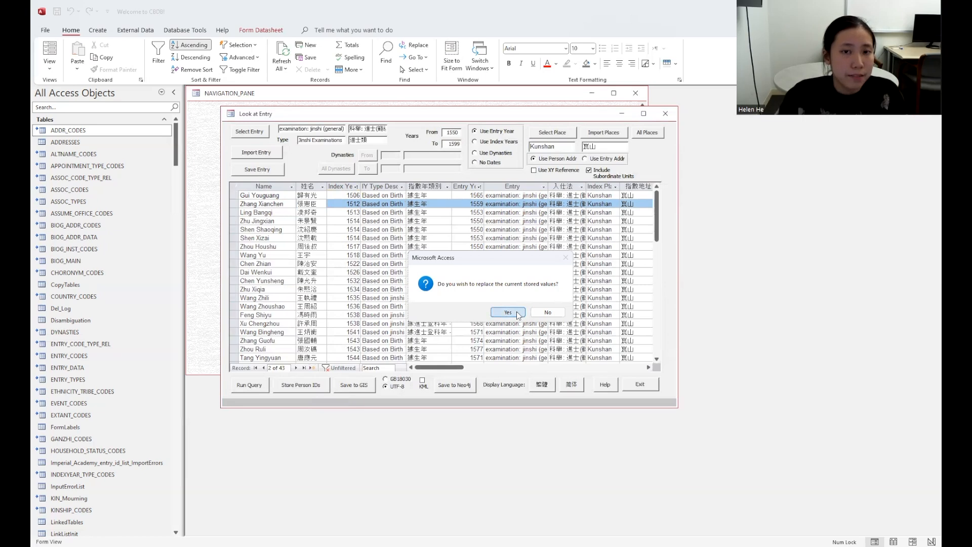
left_click(557, 311)
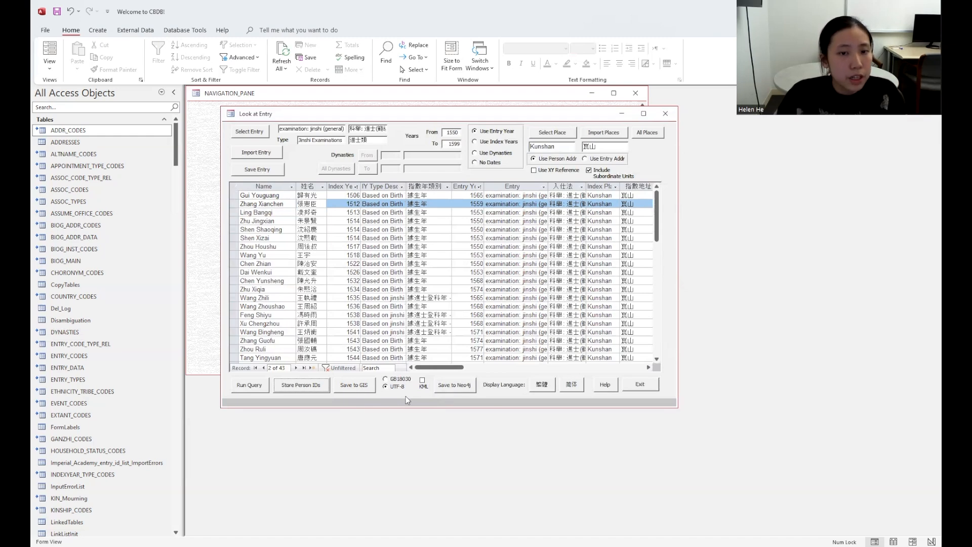
Try the GIS export up to its file dialog without saving, and try its UTF-8 and KML options
left_click(356, 389)
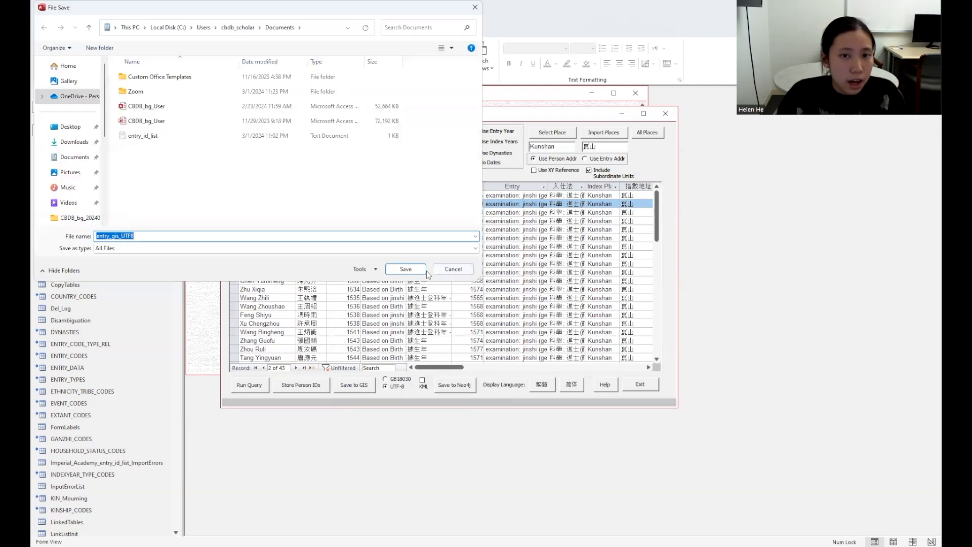
key("Escape")
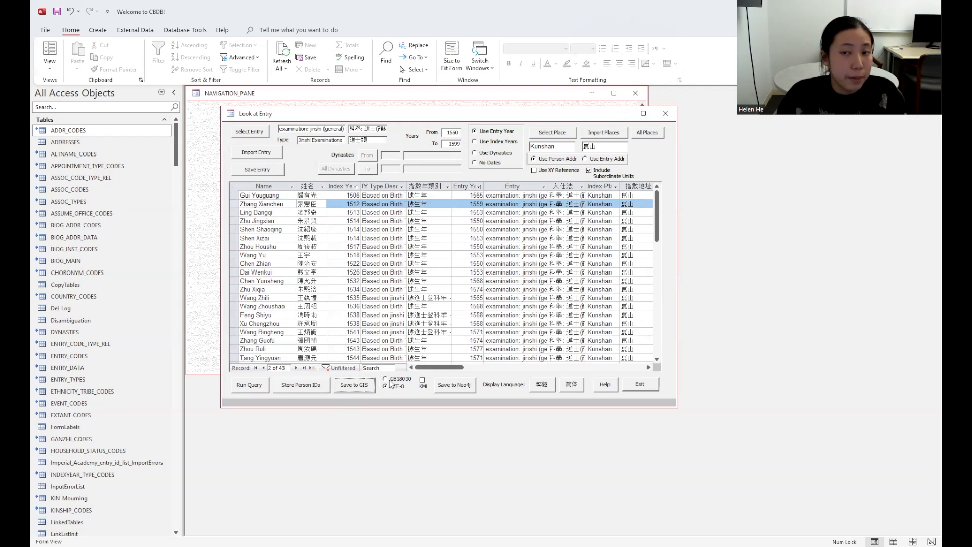
left_click(635, 203)
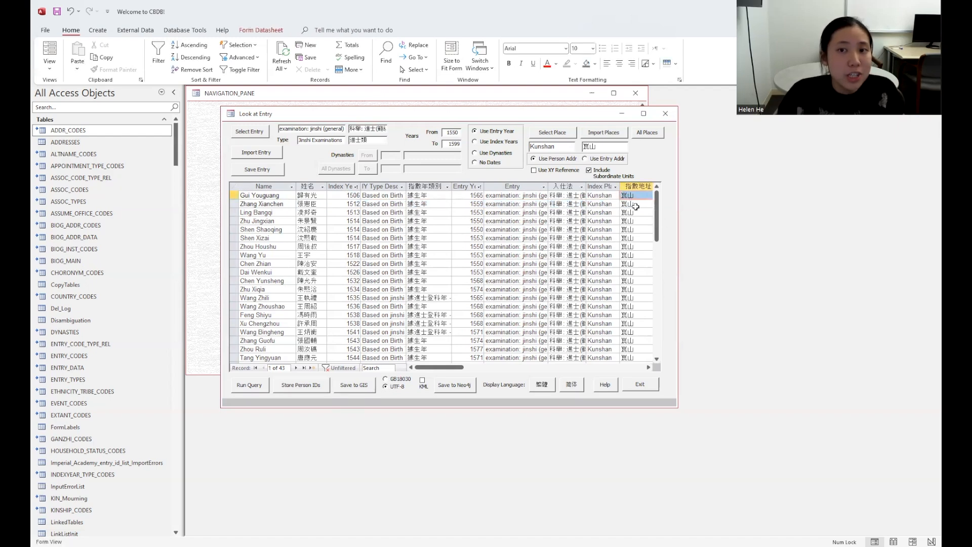
left_click(386, 386)
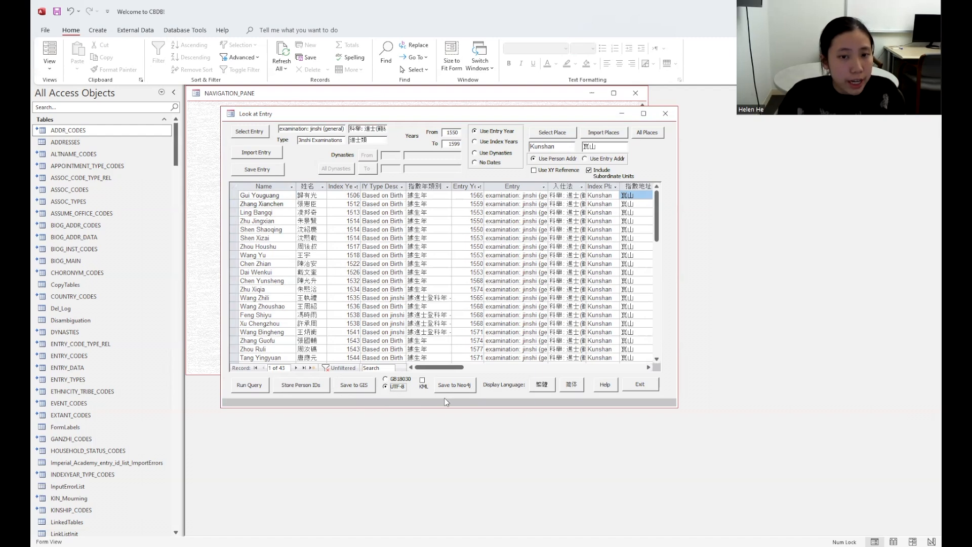
left_click(421, 381)
left_click(422, 381)
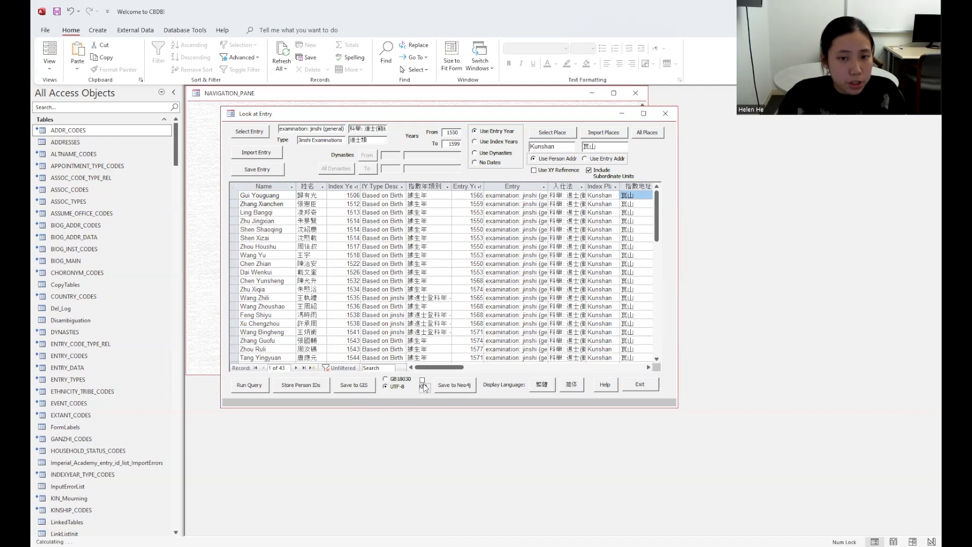
Try the form's Traditional Chinese display language twice, returning to English each time
key("Tab")
key("Tab")
key("space")
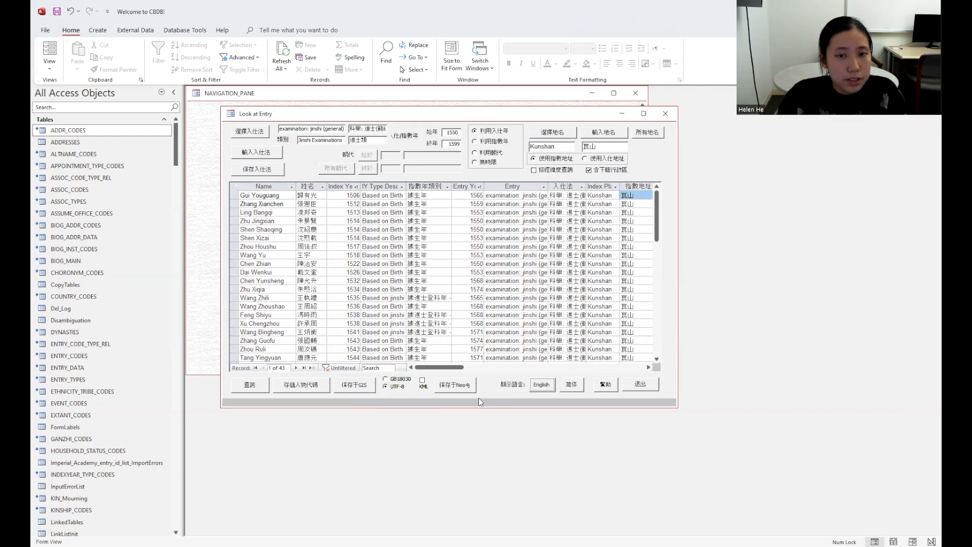
key("space")
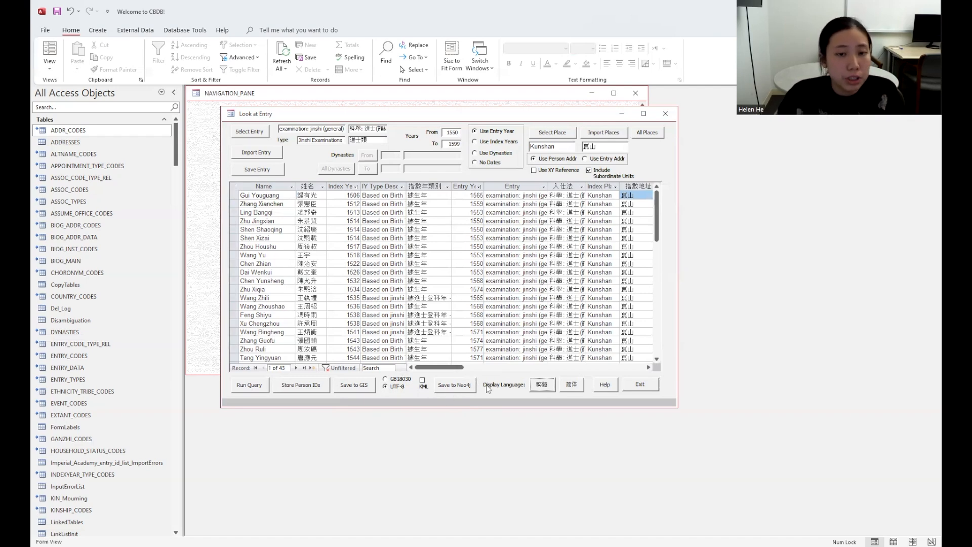
left_click(545, 389)
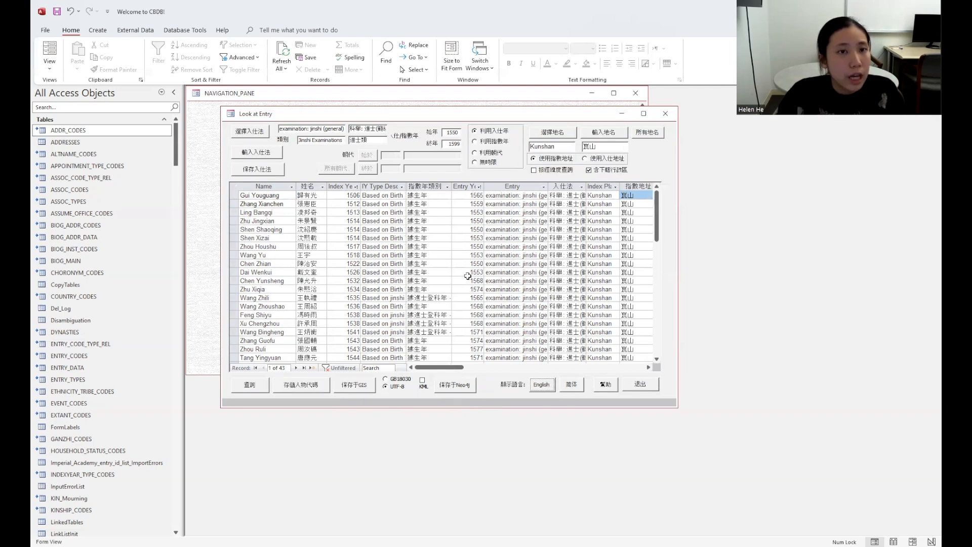
left_click(542, 386)
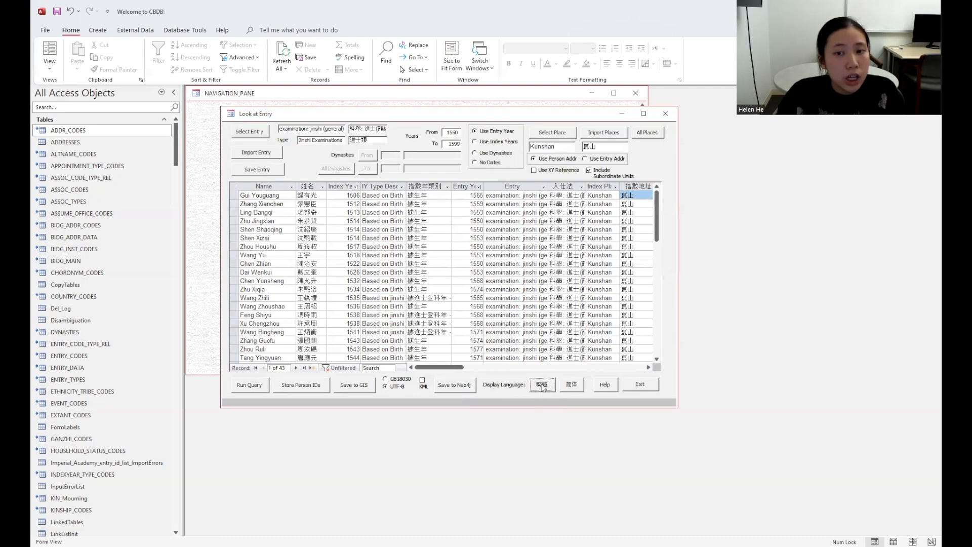
Try the Simplified Chinese and Traditional Chinese display languages of the form, and restore English
left_click(580, 388)
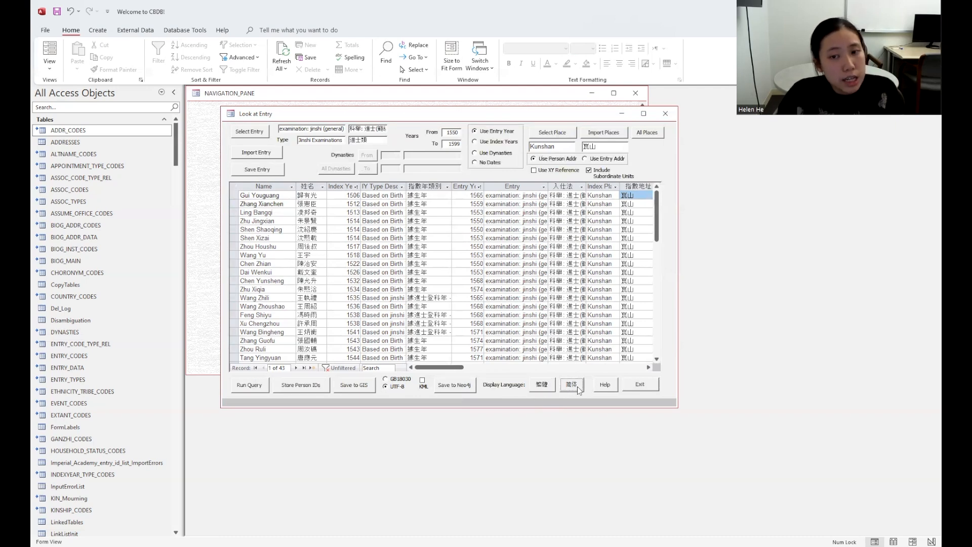
left_click(572, 387)
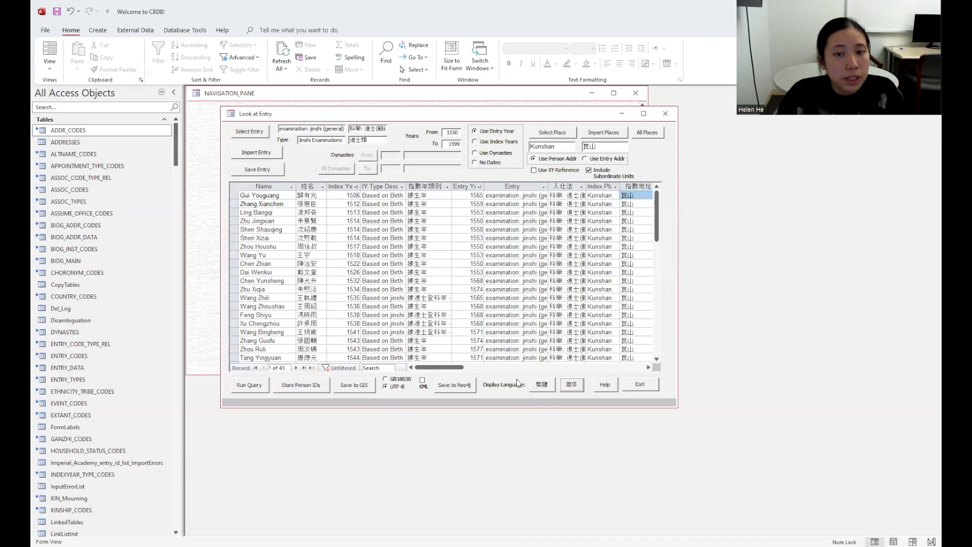
left_click(550, 388)
left_click(564, 384)
left_click(554, 388)
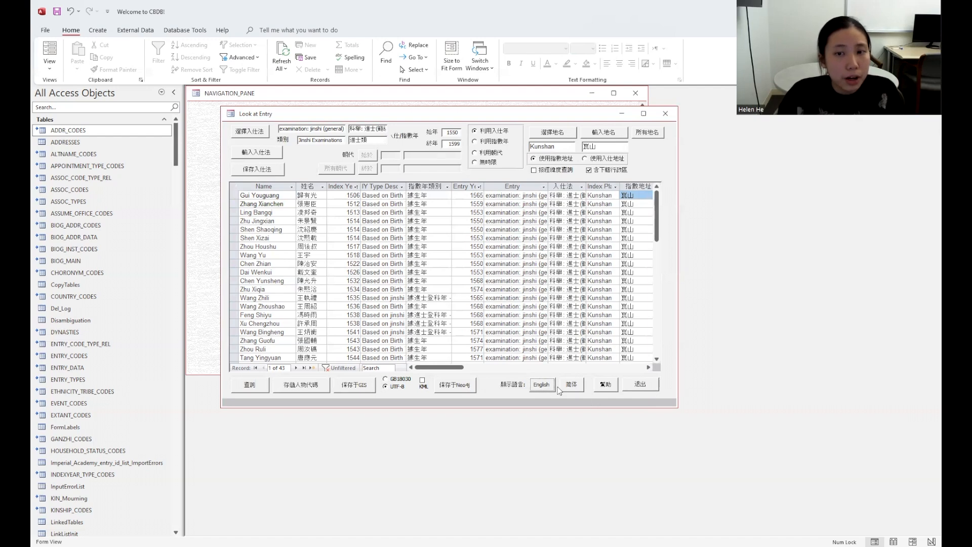
left_click(542, 385)
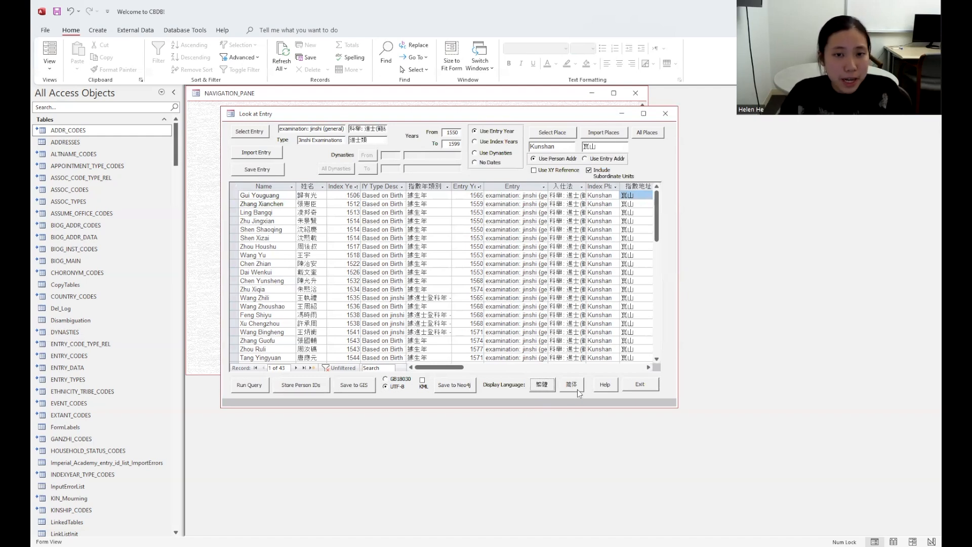
scroll(566, 285, "down", 4)
scroll(566, 285, "up", 4)
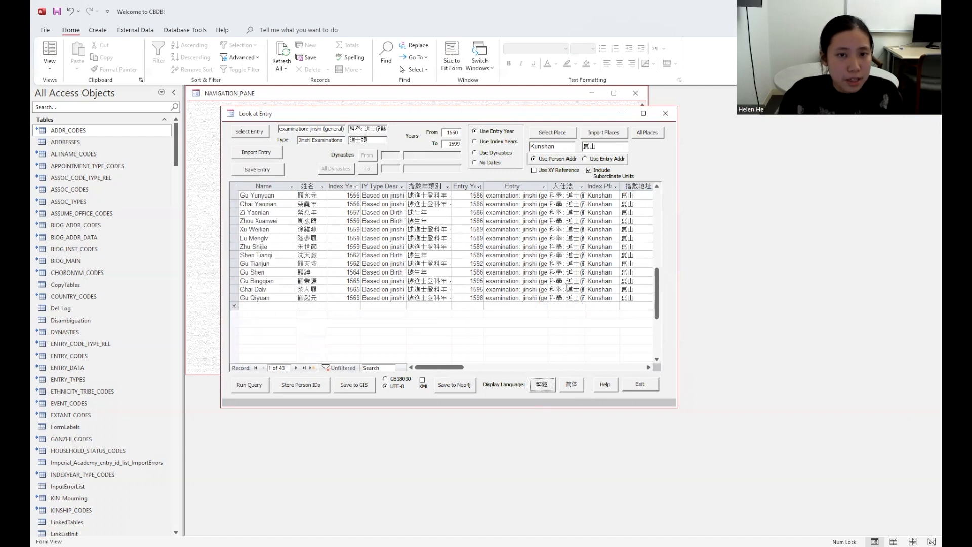
left_click(437, 203)
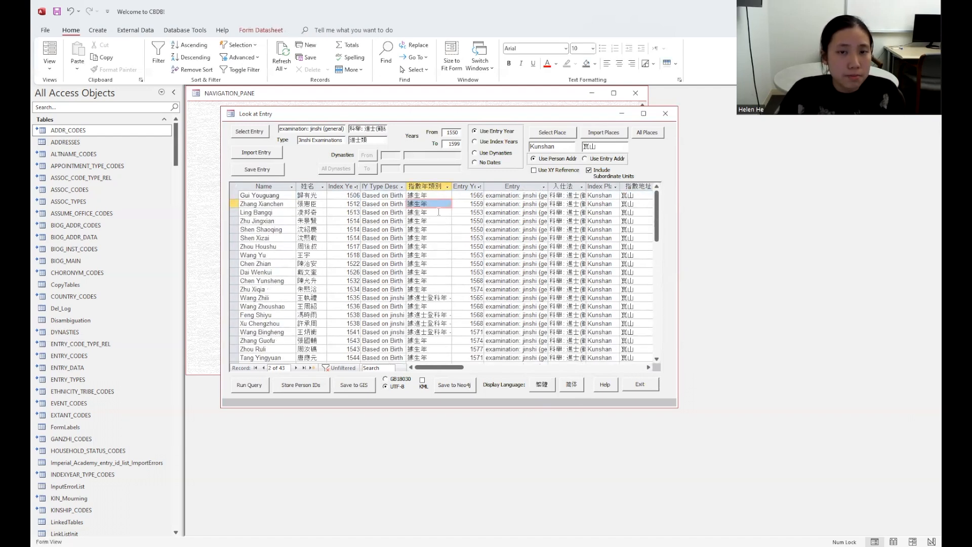